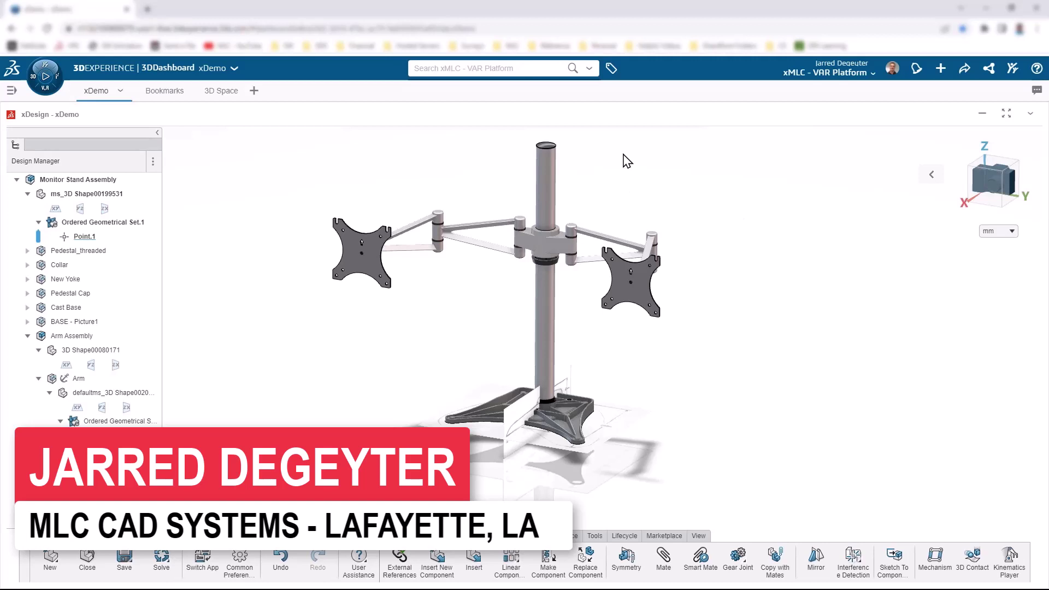
Collapse the expanded Arm Assembly node in the Design Manager tree and select it.
scroll(623, 154, "up", 1)
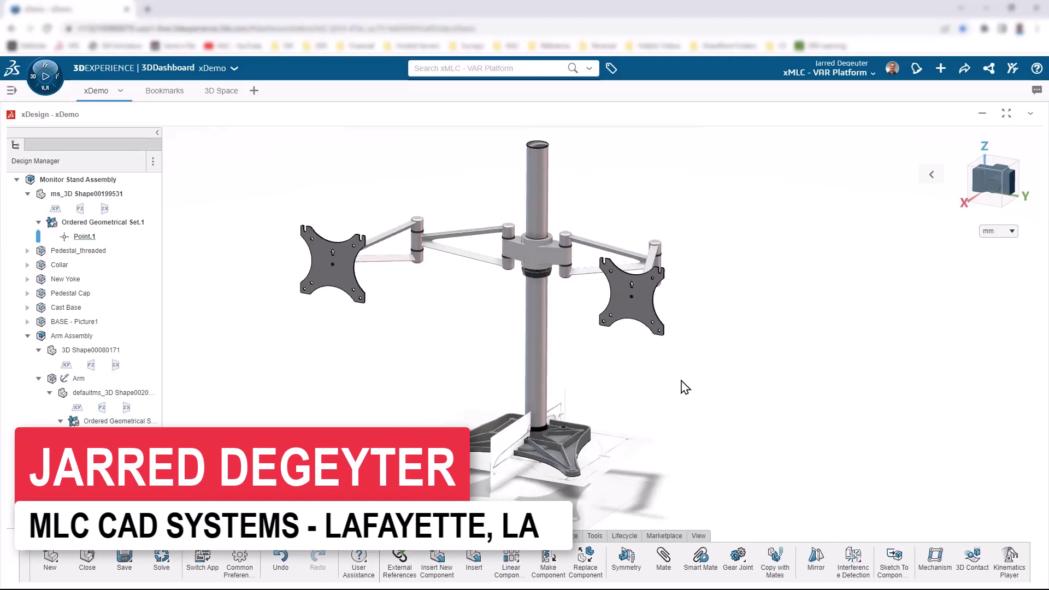
mouse_move(619, 385)
middle_mouse_down()
mouse_move(578, 363)
mouse_move(614, 377)
mouse_move(620, 394)
middle_mouse_up()
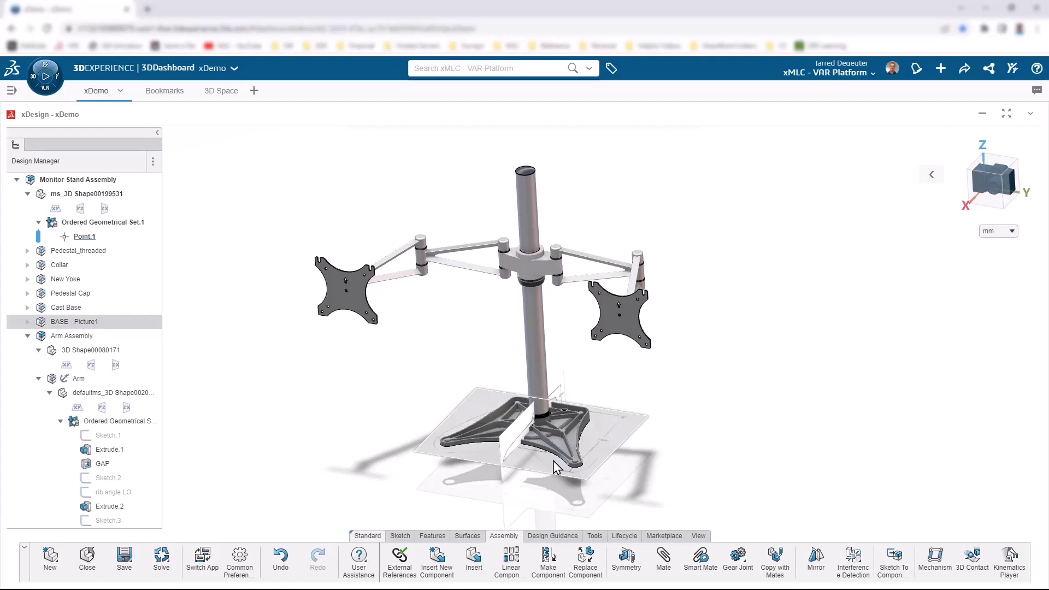
scroll(518, 488, "up", 2)
mouse_move(519, 481)
middle_mouse_down()
mouse_move(524, 456)
mouse_move(495, 455)
mouse_move(513, 471)
middle_mouse_up()
left_click(28, 335)
left_click(34, 336)
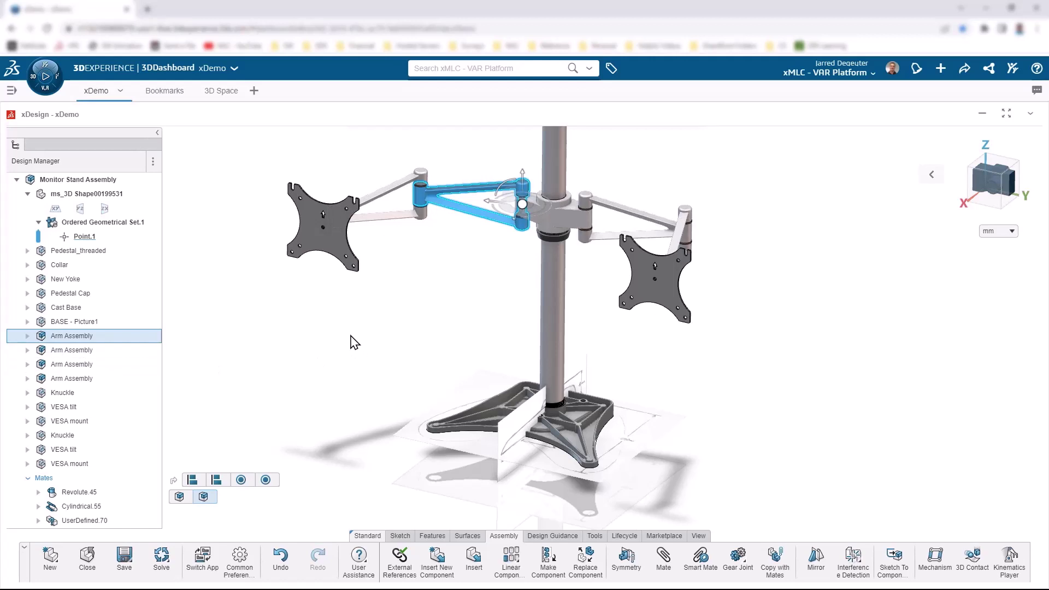
Switch the Monitor Stand Assembly from xDesign into the xShape app.
key("x")
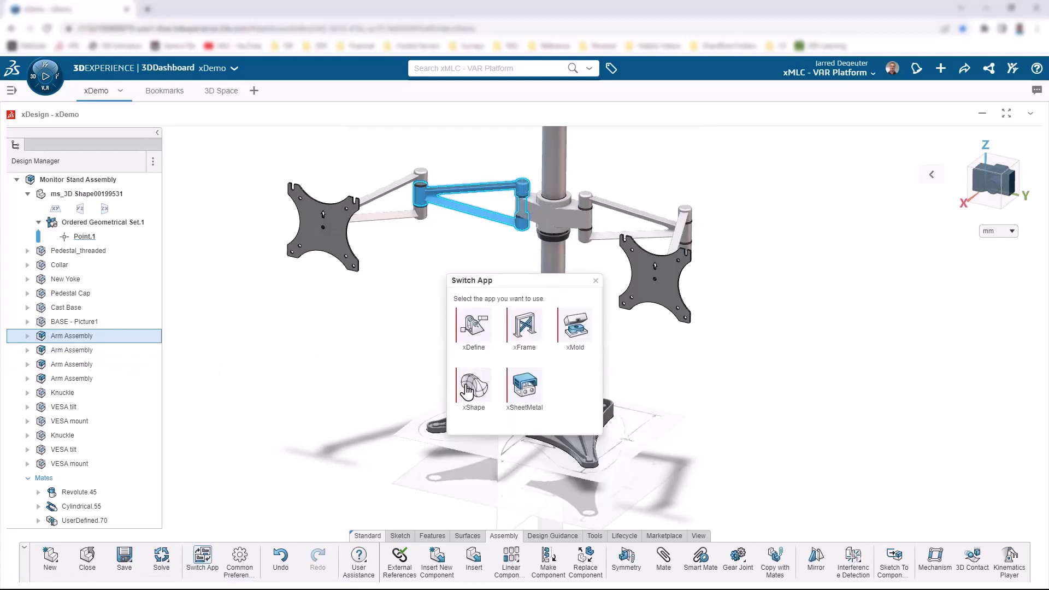
left_click(470, 389)
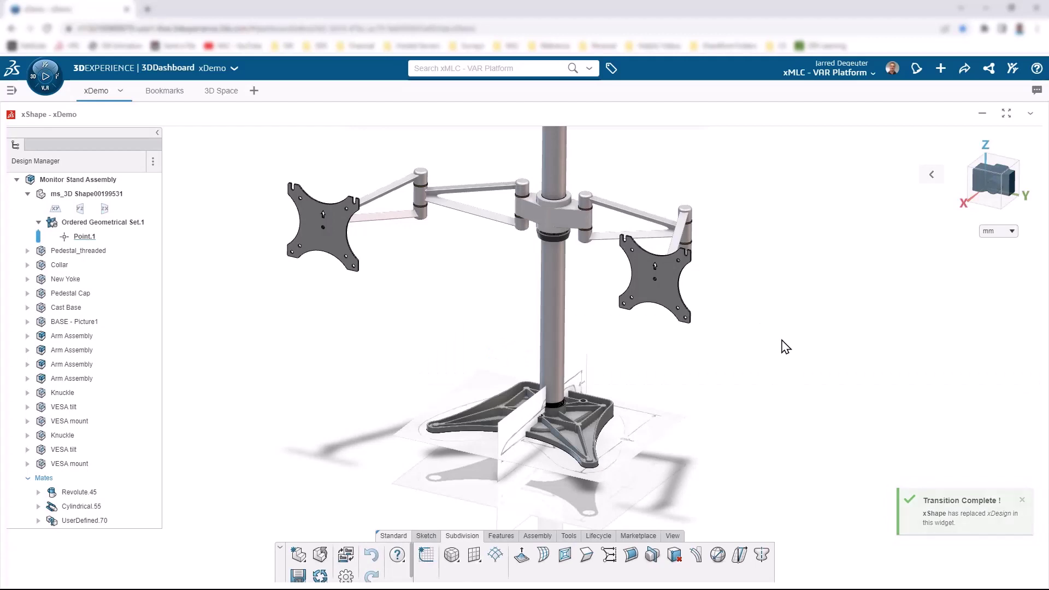
Edit BASE - Picture1 in context to show its Picture 1 and Picture 2 reference images.
scroll(732, 389, "down", 3)
middle_click_drag(628, 391, 576, 379)
right_click_drag(576, 378, 606, 385)
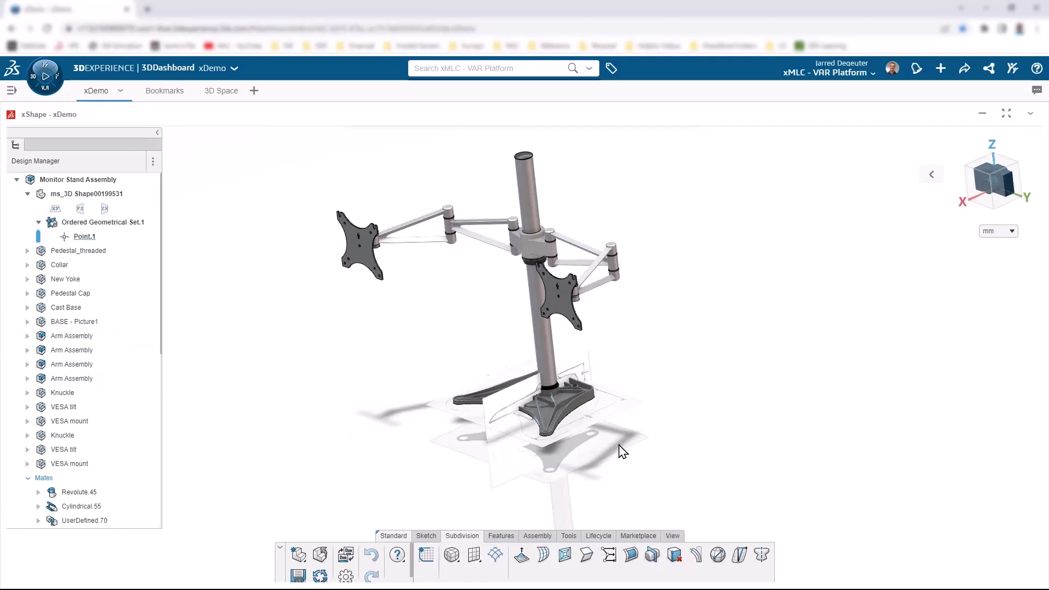
scroll(552, 378, "up", 5)
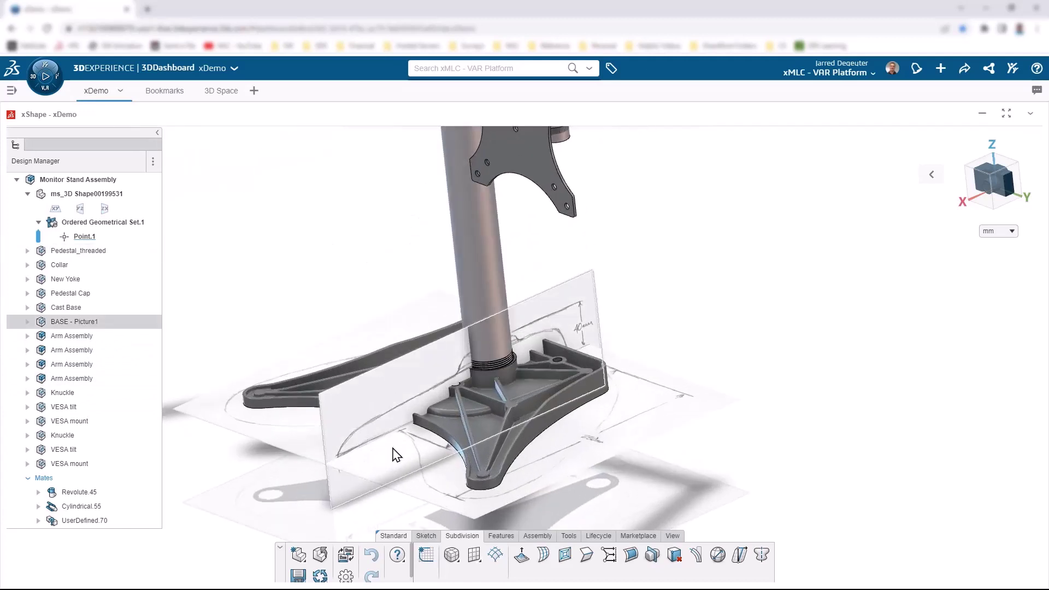
middle_click_drag(398, 452, 658, 347)
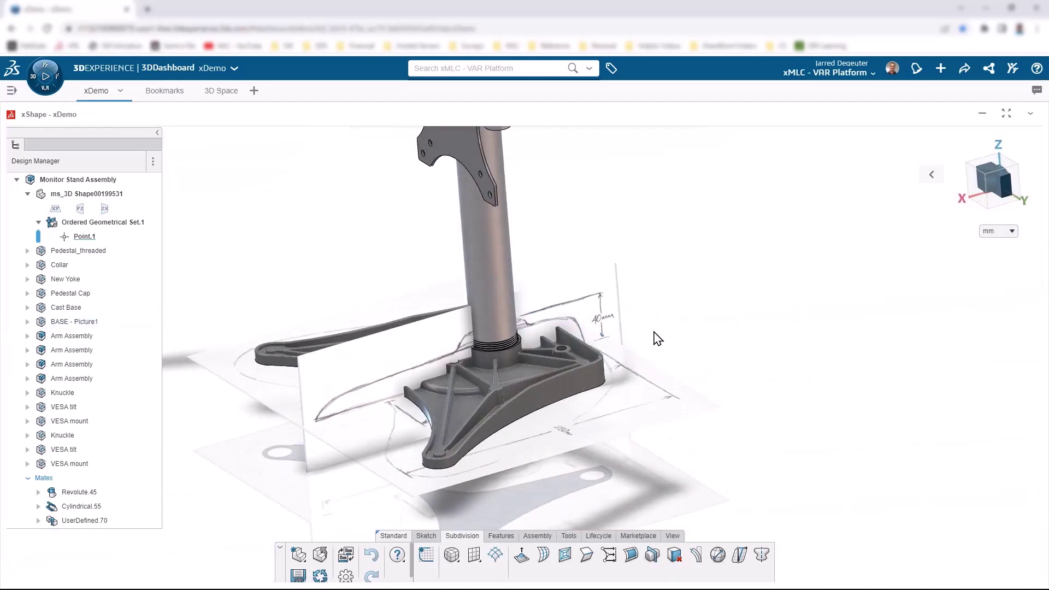
middle_click_drag(551, 302, 591, 319)
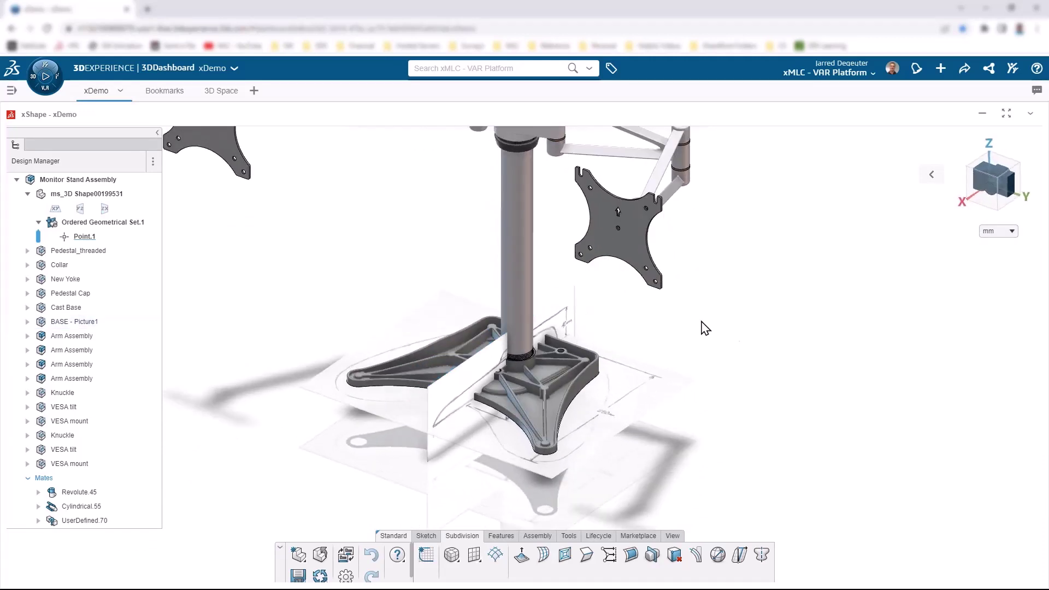
left_click(70, 326)
double_click(70, 323)
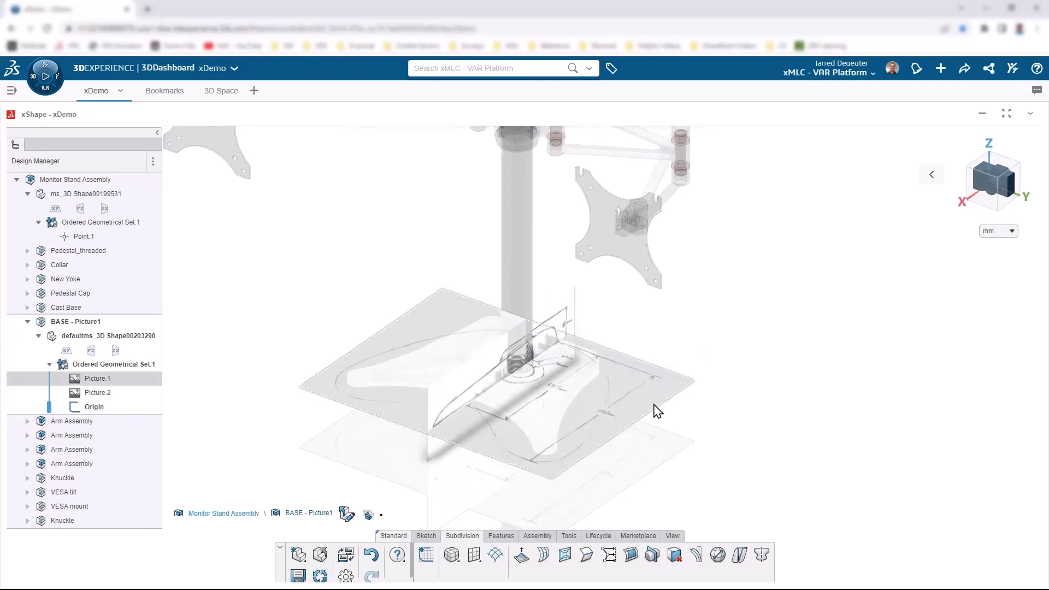
Switch the action bar to Display Commands Name so labels appear under icons.
right_click(474, 534)
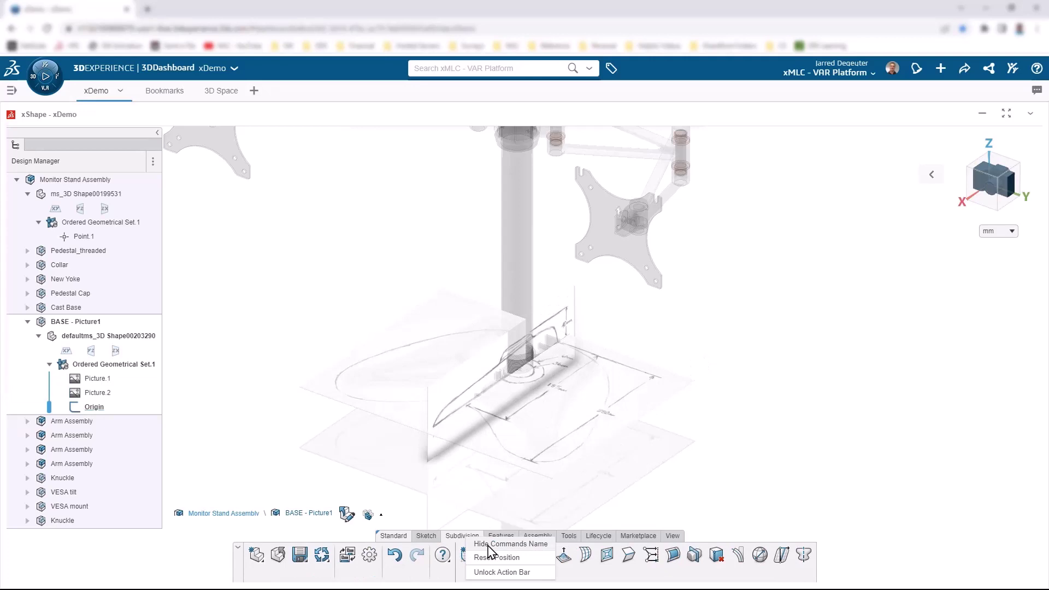
left_click(491, 544)
right_click(483, 553)
left_click(507, 517)
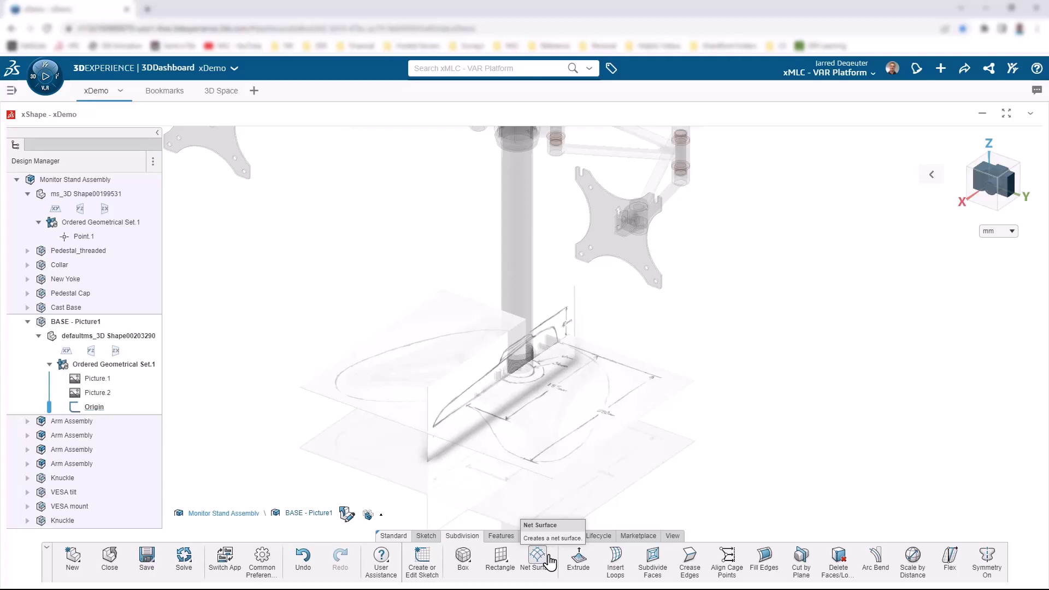
Create a 3×3×2 subdivision box placed at the base's origin, viewed from the top.
left_click(463, 558)
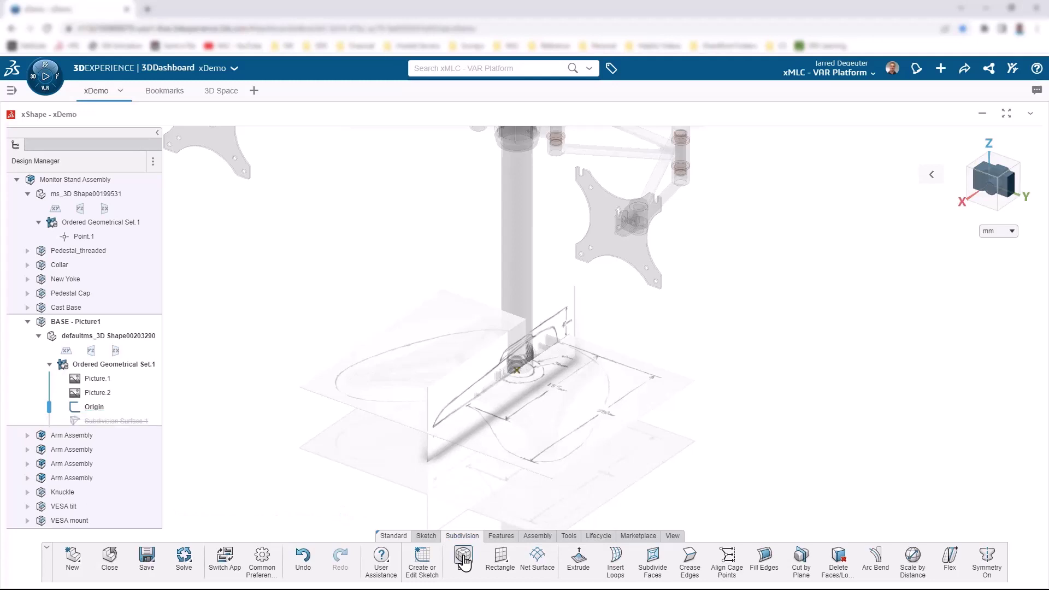
left_click(517, 372)
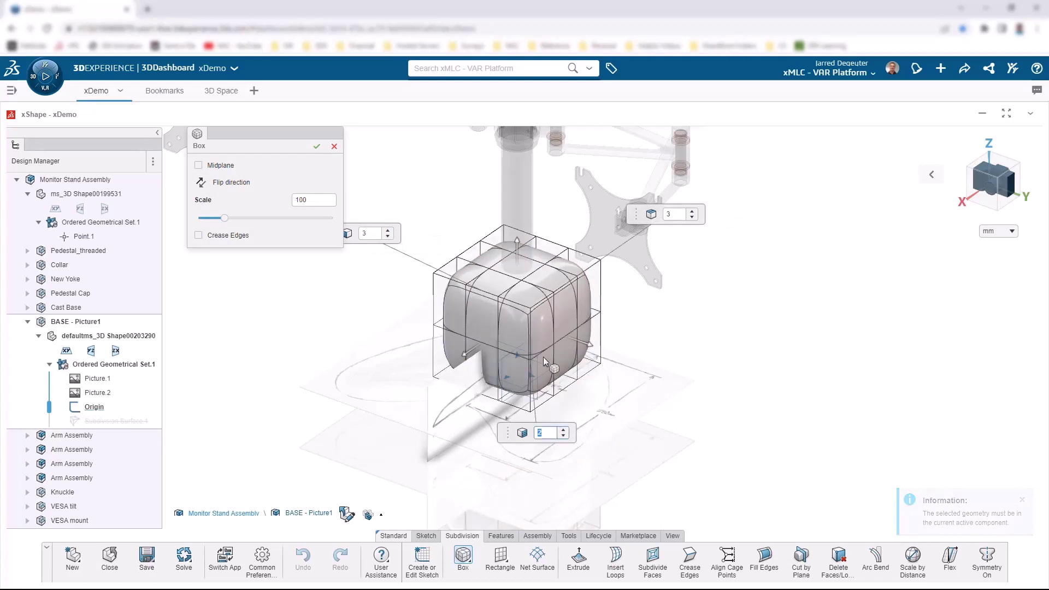
scroll(655, 230, "down", 1)
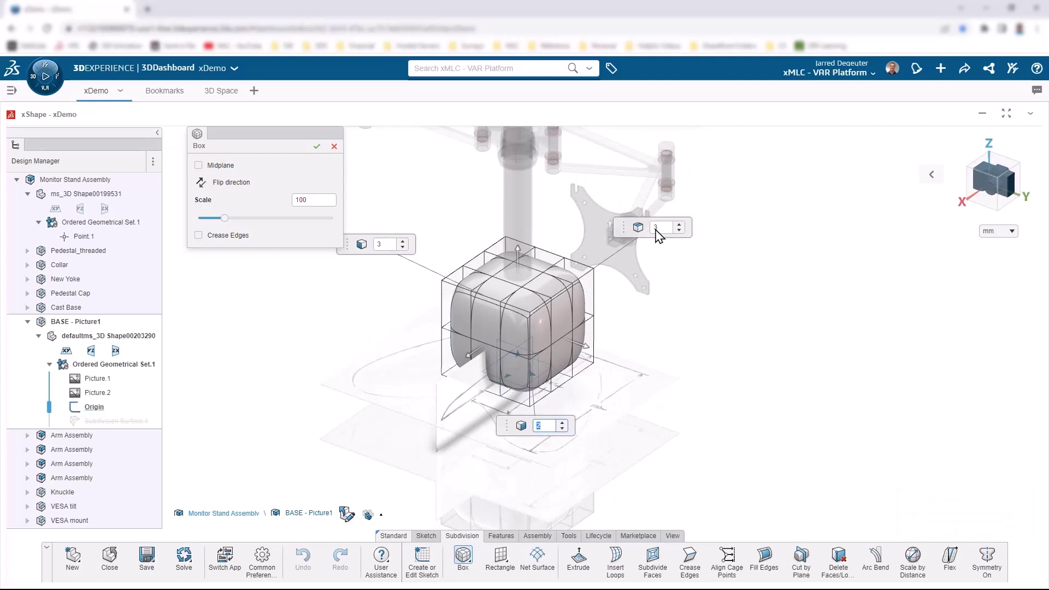
middle_click_drag(656, 229, 654, 286)
scroll(726, 361, "down", 4)
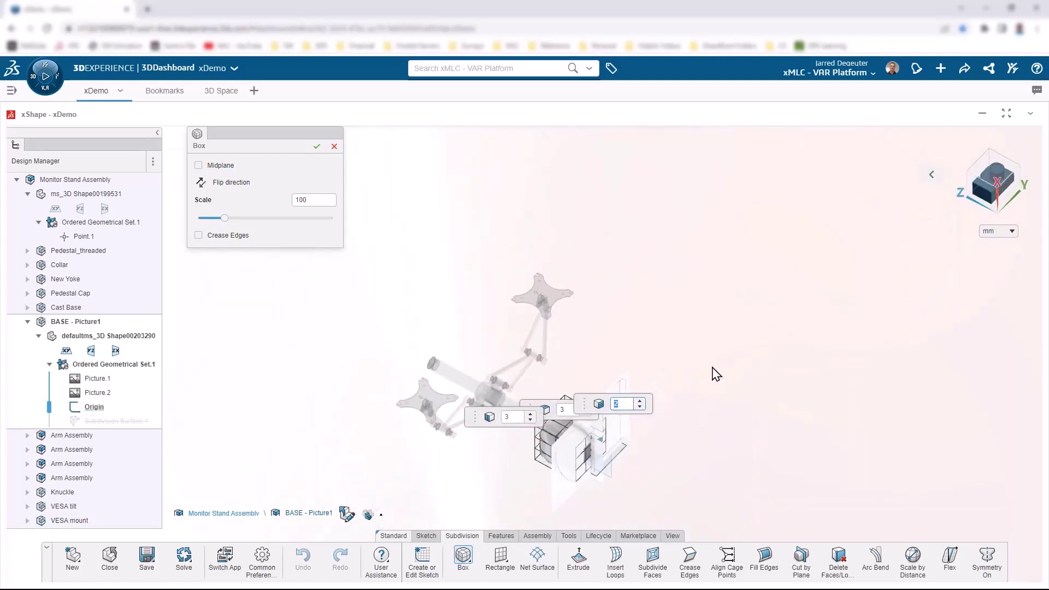
middle_click_drag(717, 374, 706, 503)
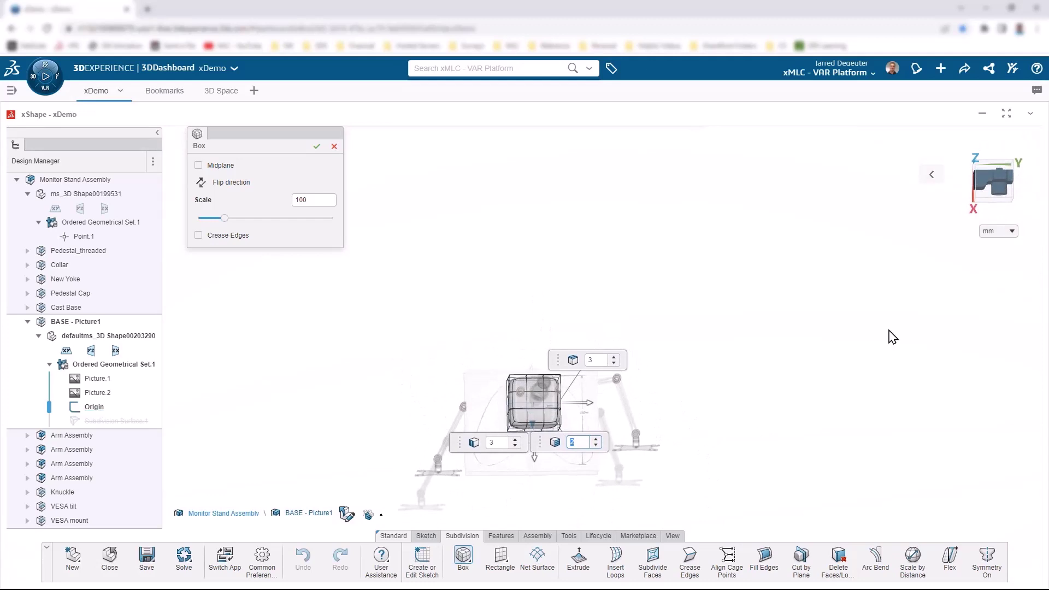
left_click(999, 183)
scroll(536, 392, "up", 5)
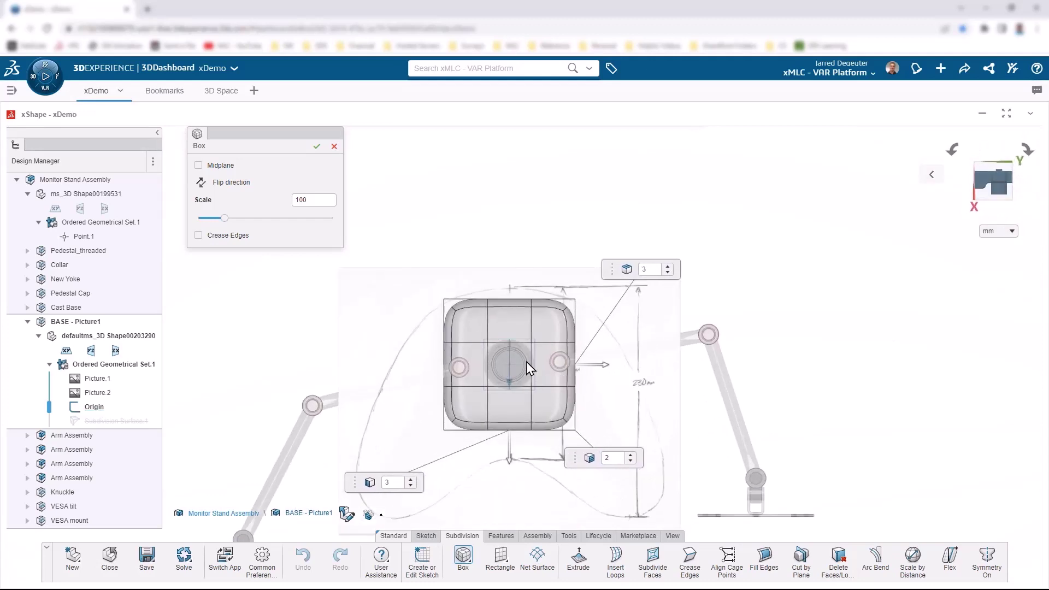
Scale the box to 104 and drag its top down to a roughly 20 mm slab.
mouse_move(224, 218)
left_mouse_down()
mouse_move(243, 219)
mouse_move(227, 218)
left_mouse_up()
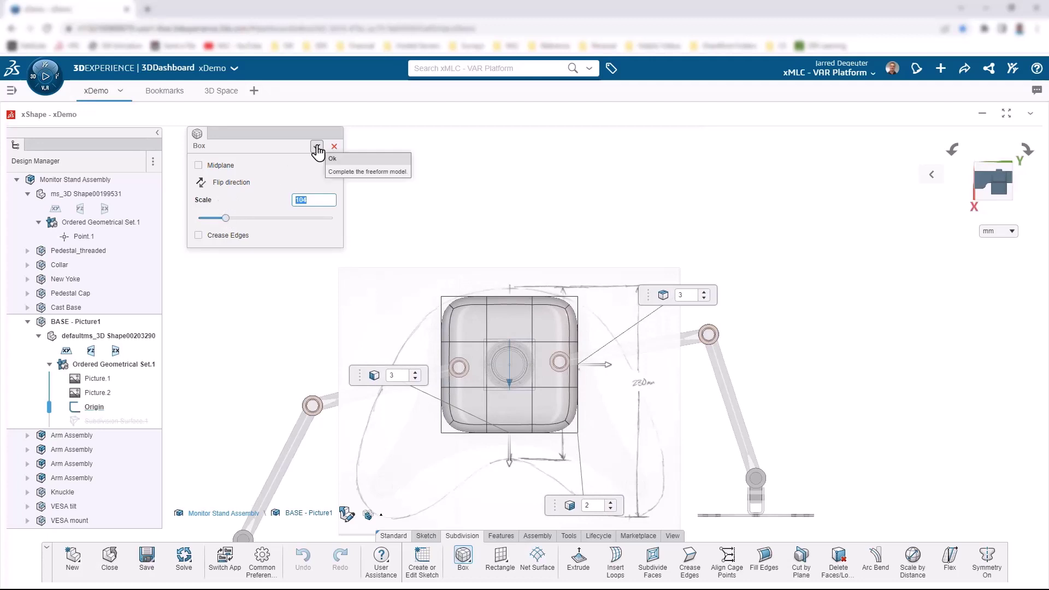
scroll(796, 445, "down", 5)
middle_click_drag(797, 445, 682, 337)
scroll(459, 457, "up", 5)
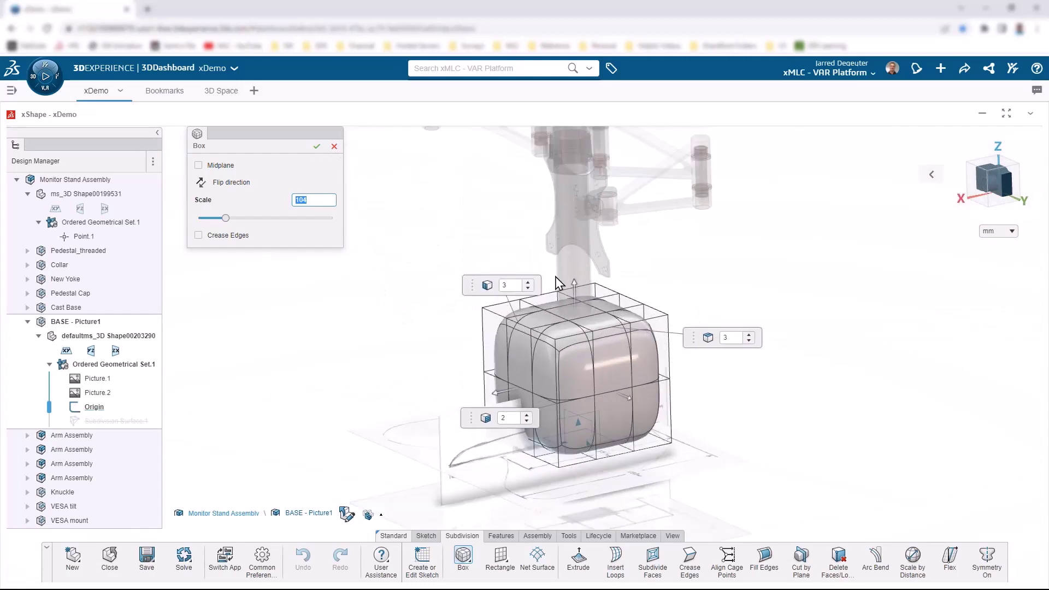
left_click_drag(584, 290, 631, 389)
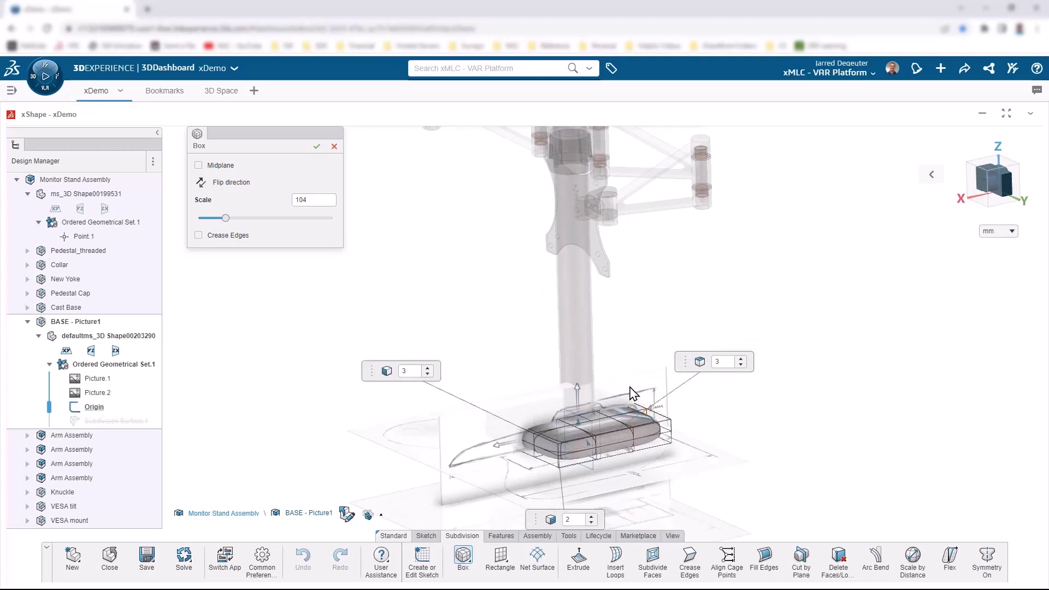
Commit the box as Subdivision Surface.1 and clear the cage selection.
left_click(317, 145)
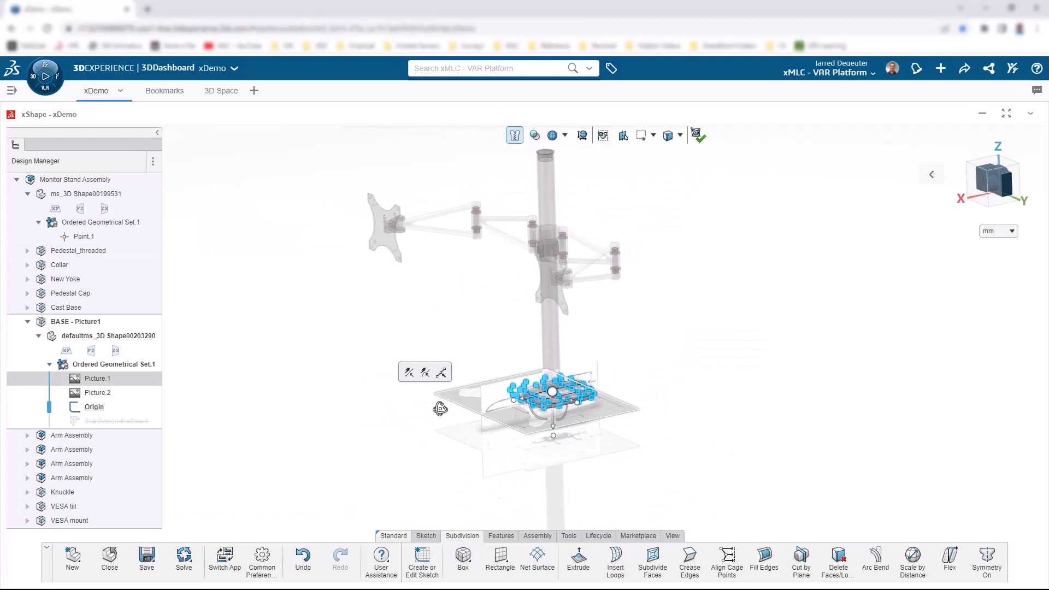
left_click(658, 405)
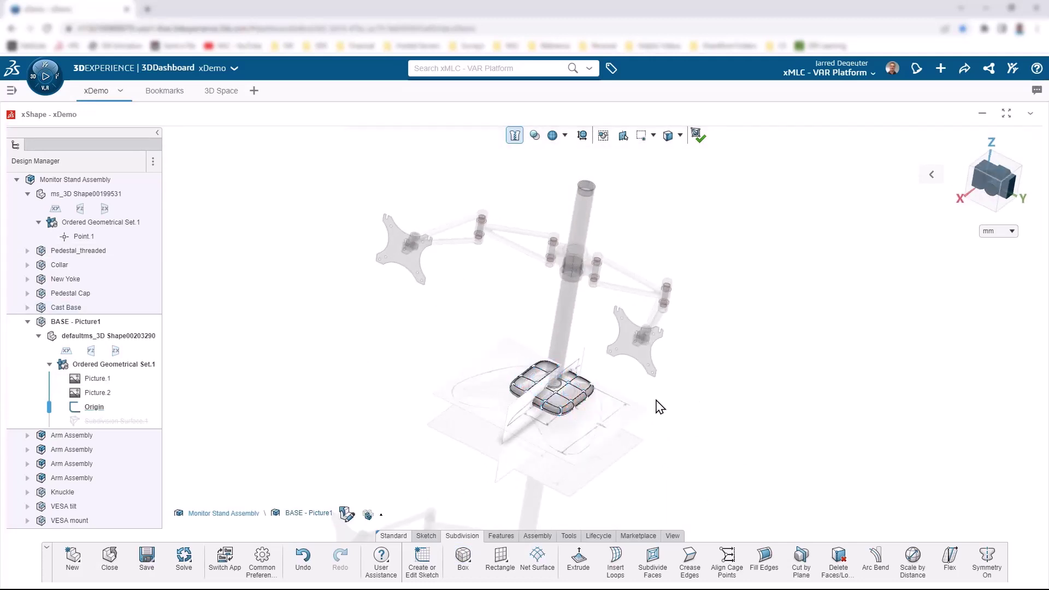
scroll(618, 396, "up", 3)
middle_click_drag(582, 384, 625, 364)
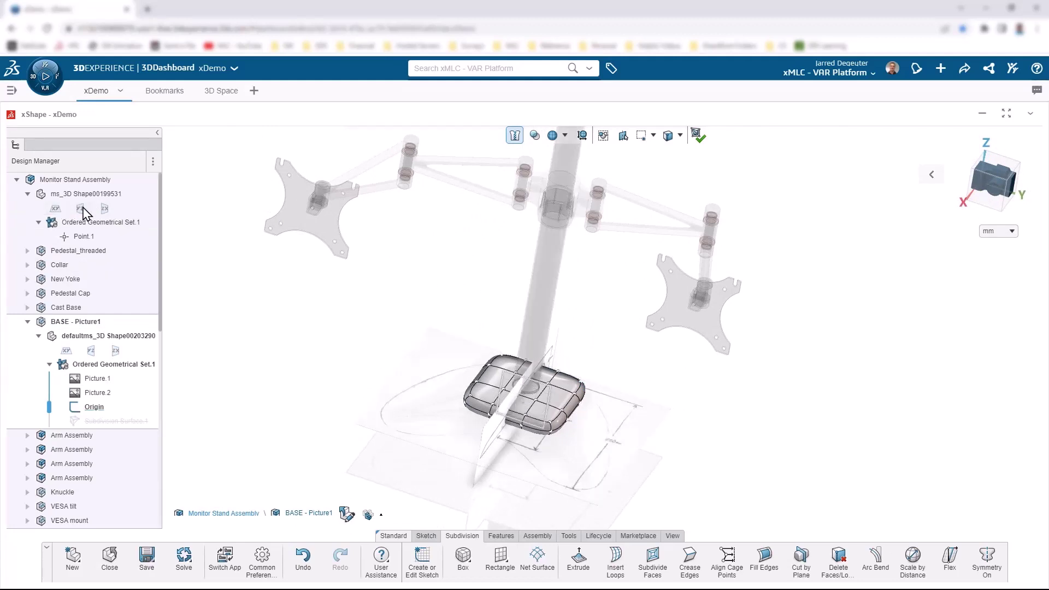
Apply mirror symmetry about the ZX plane, then view the base from above.
left_click(104, 213)
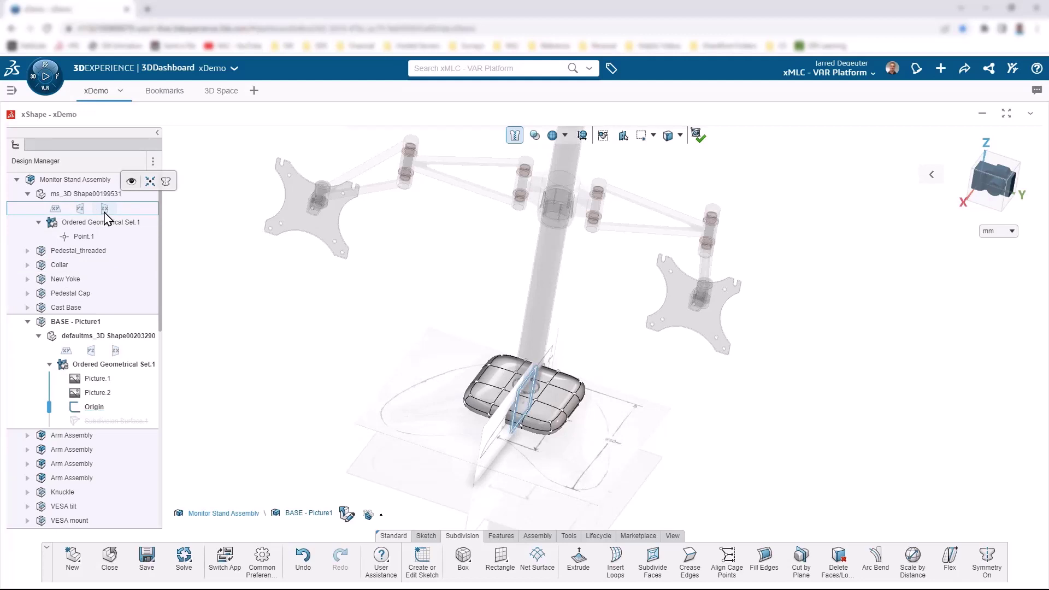
middle_click_drag(359, 356, 356, 334)
scroll(585, 351, "up", 2)
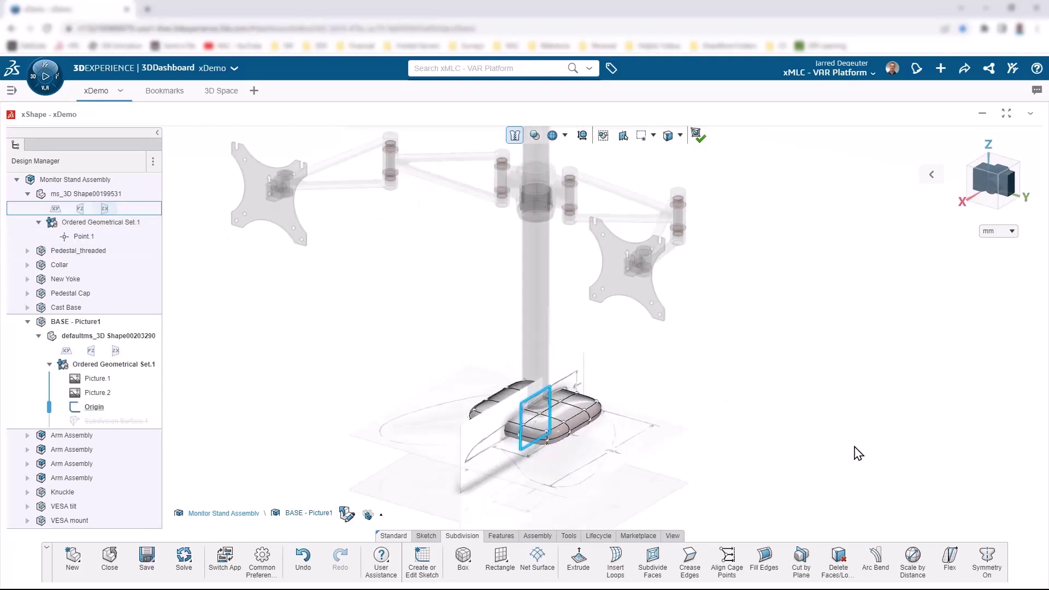
middle_click_drag(639, 400, 633, 430)
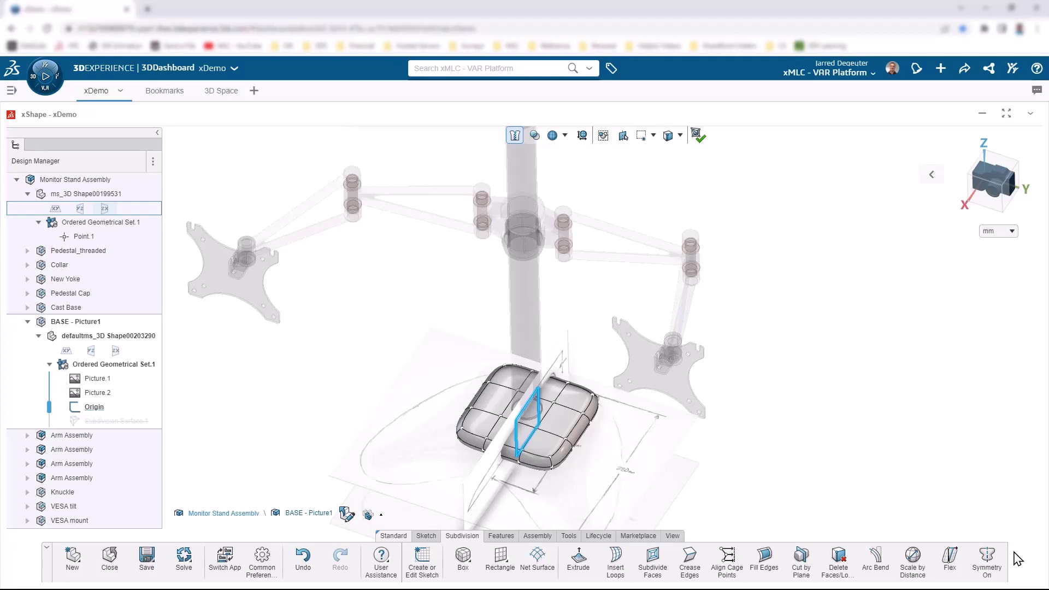
left_click(987, 556)
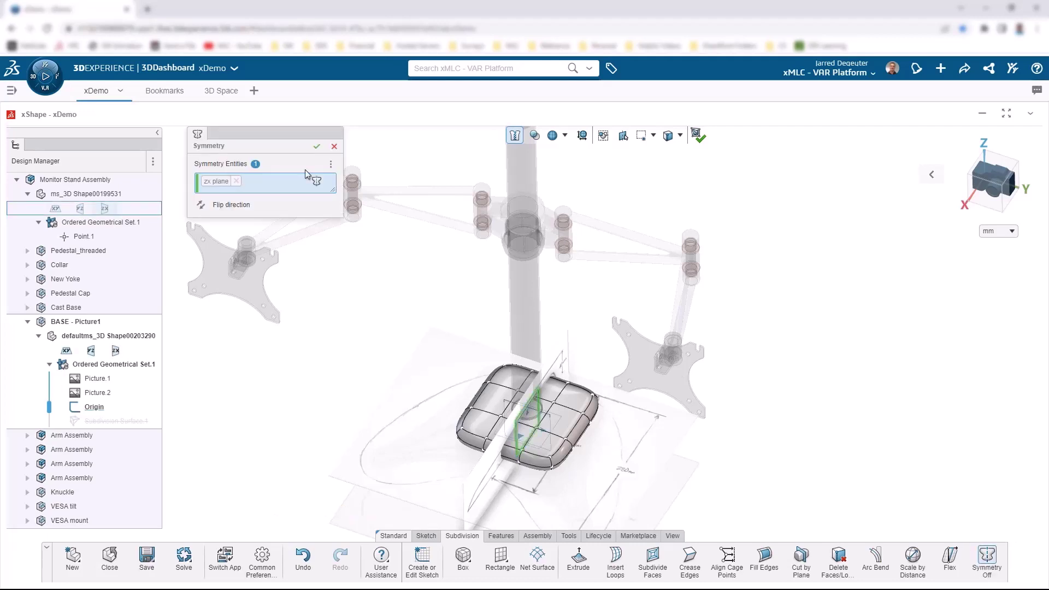
left_click(316, 146)
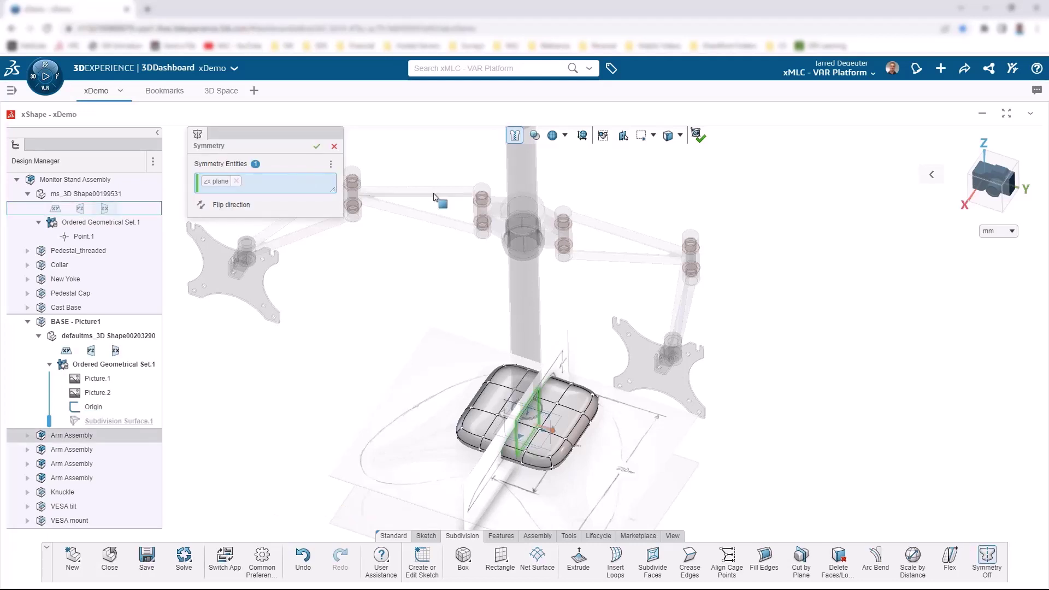
left_click(984, 180)
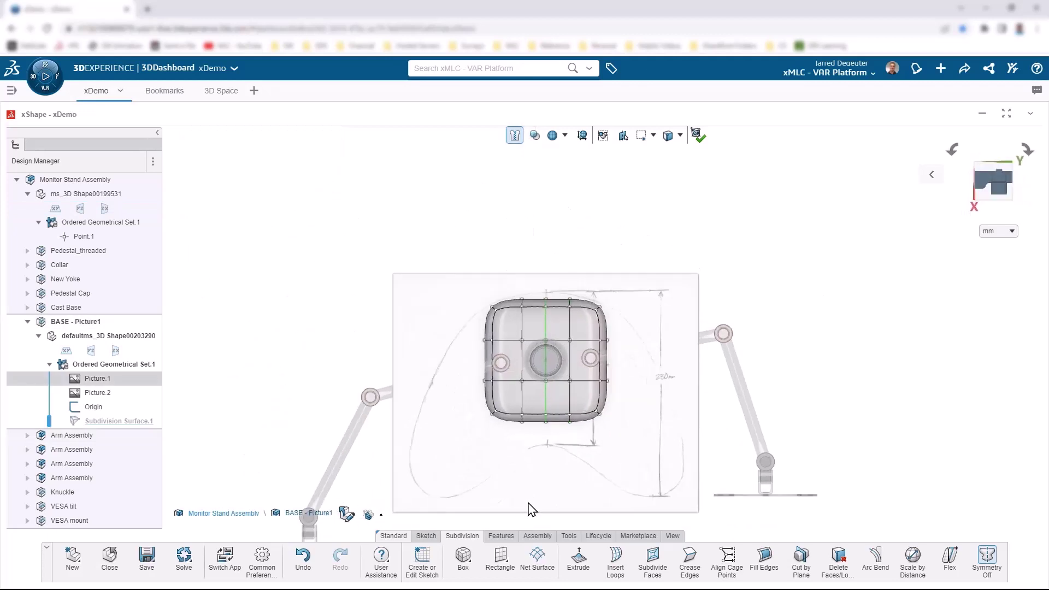
Pull the lower-right corner cage points outward to widen the base toward the sketch.
scroll(533, 509, "up", 3)
left_click_drag(664, 331, 567, 433)
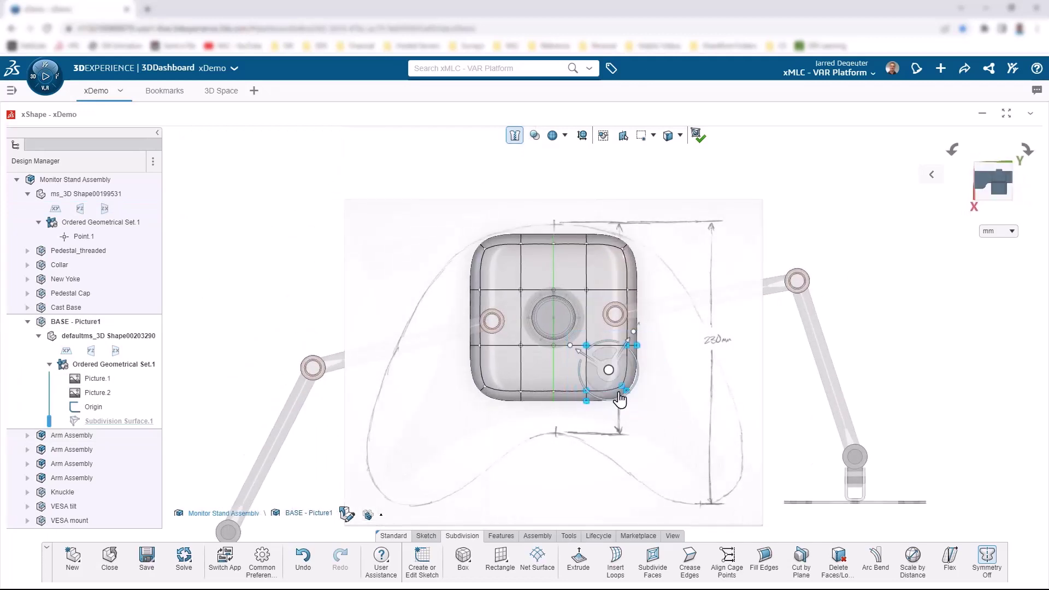
left_click_drag(627, 378, 658, 456)
left_click_drag(751, 386, 660, 518)
Drag the right-side and upper-right cage points outward to match the sketch outline.
left_click_drag(695, 442, 728, 474)
left_click_drag(751, 387, 768, 432)
left_click_drag(686, 292, 638, 337)
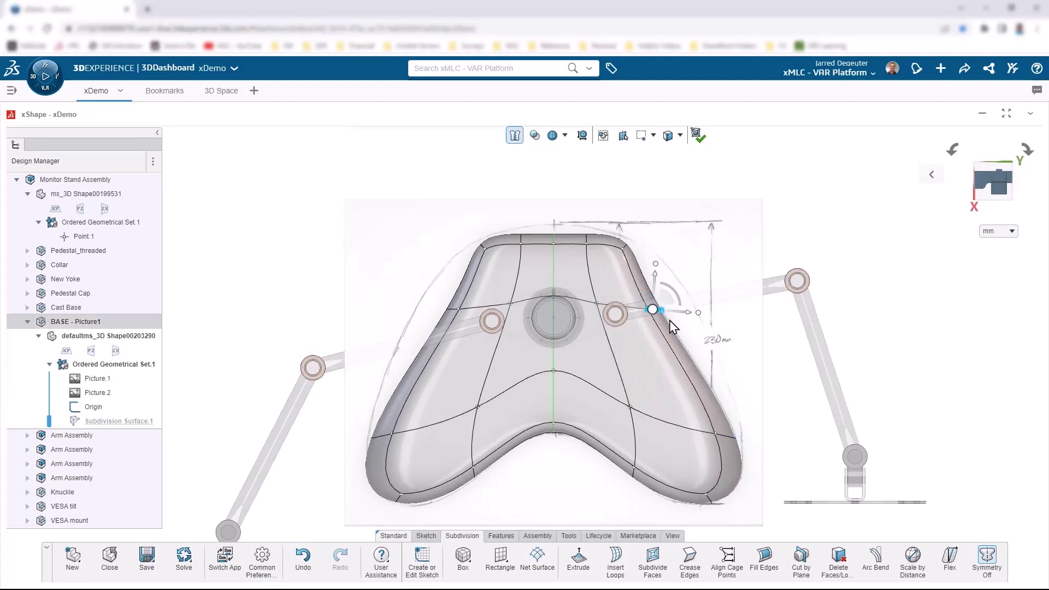
left_click_drag(675, 301, 712, 280)
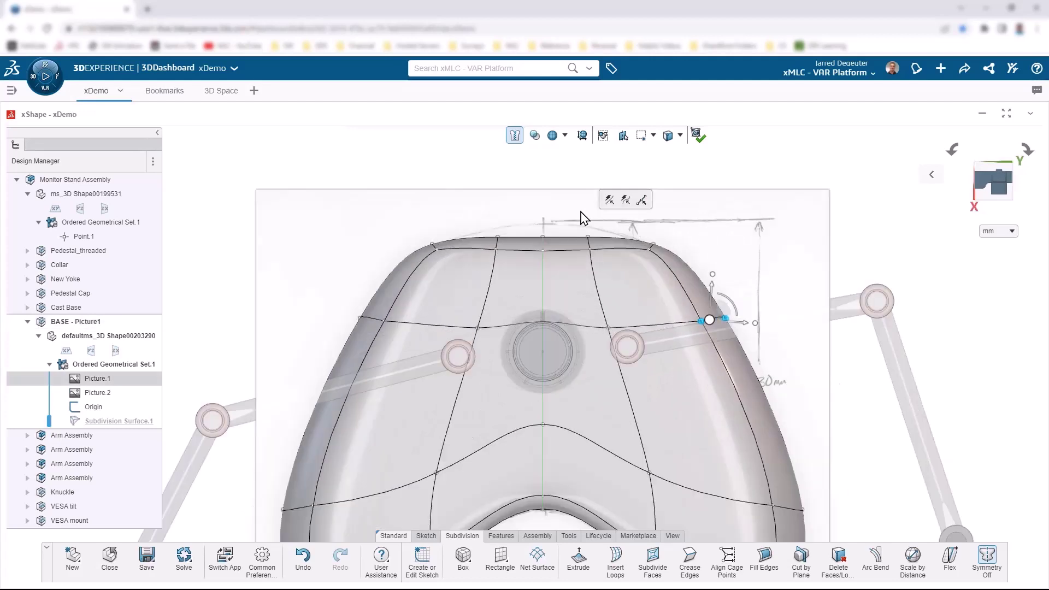
Raise the top strip face to the sketch outline, then settle on a side view.
scroll(540, 217, "up", 2)
left_click(596, 254)
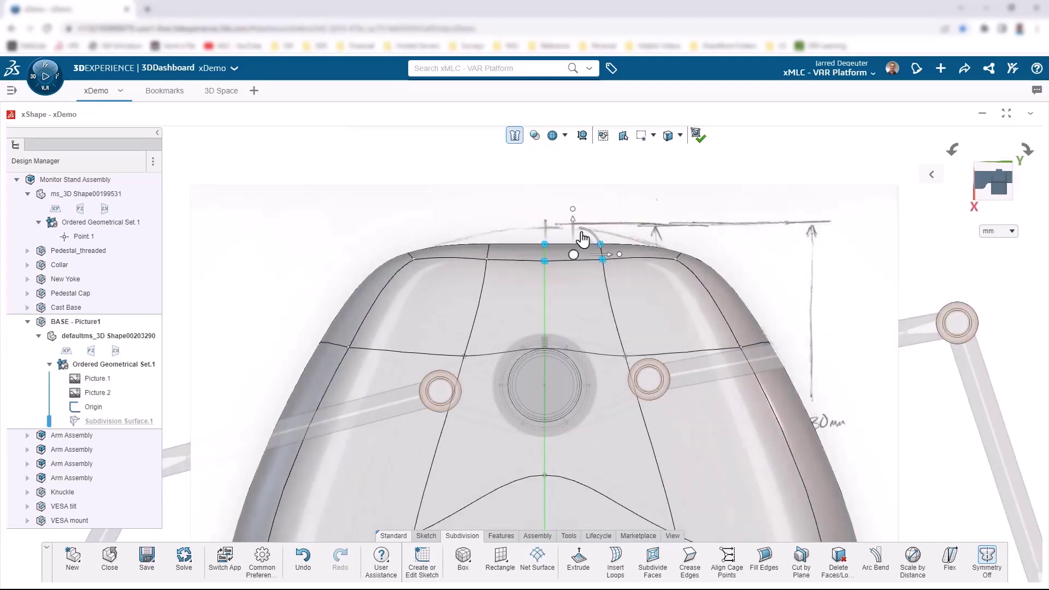
left_click_drag(582, 238, 596, 232)
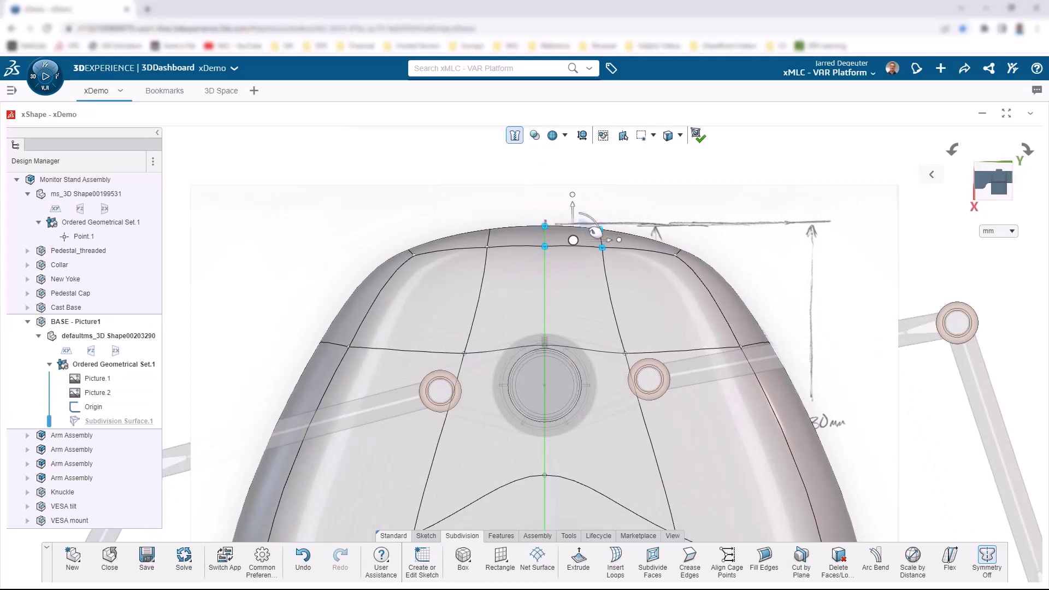
scroll(792, 332, "down", 5)
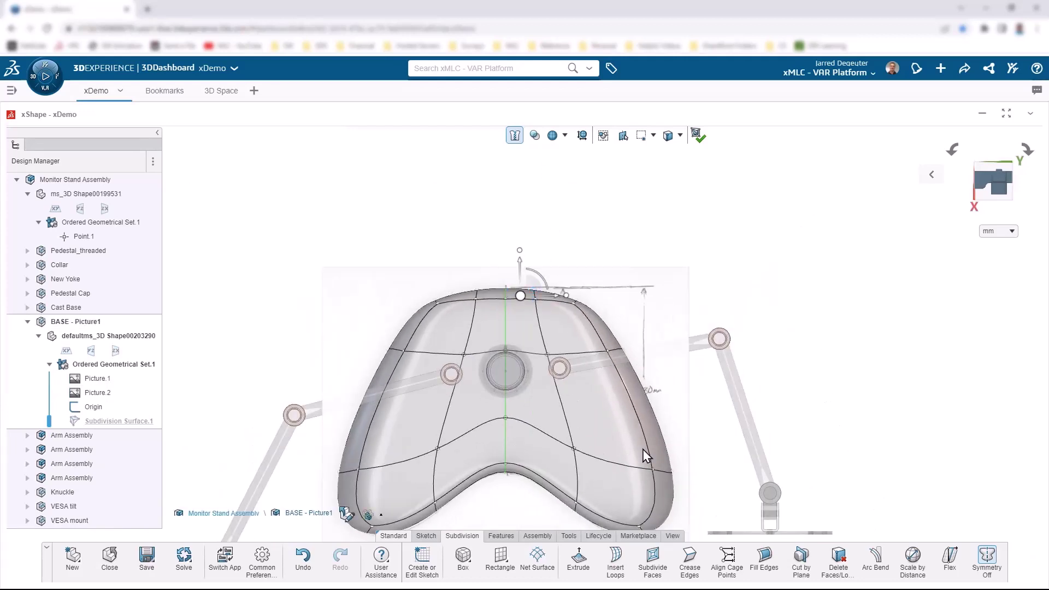
scroll(639, 450, "down", 2)
middle_click_drag(637, 450, 540, 478)
scroll(508, 457, "up", 6)
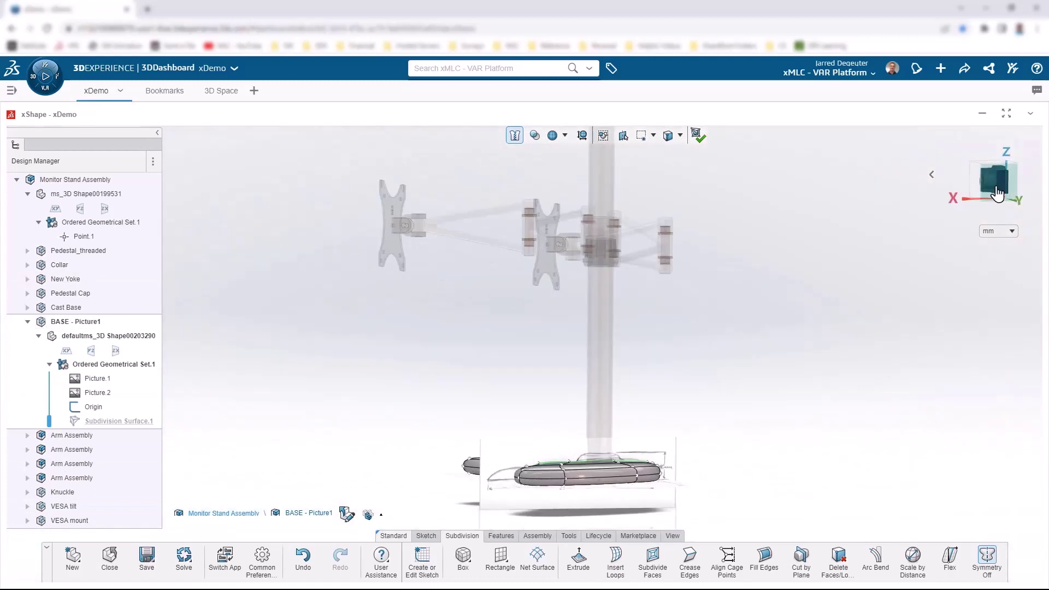
left_click(998, 193)
scroll(603, 398, "down", 3)
middle_click_drag(602, 401, 480, 456)
scroll(679, 406, "up", 3)
left_click(990, 193)
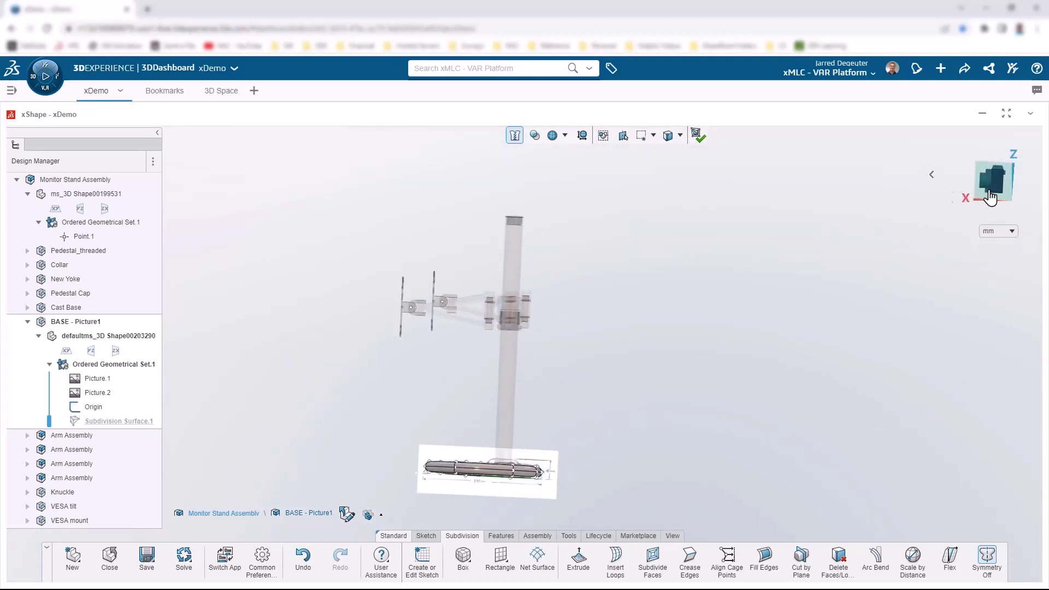
scroll(465, 497, "up", 5)
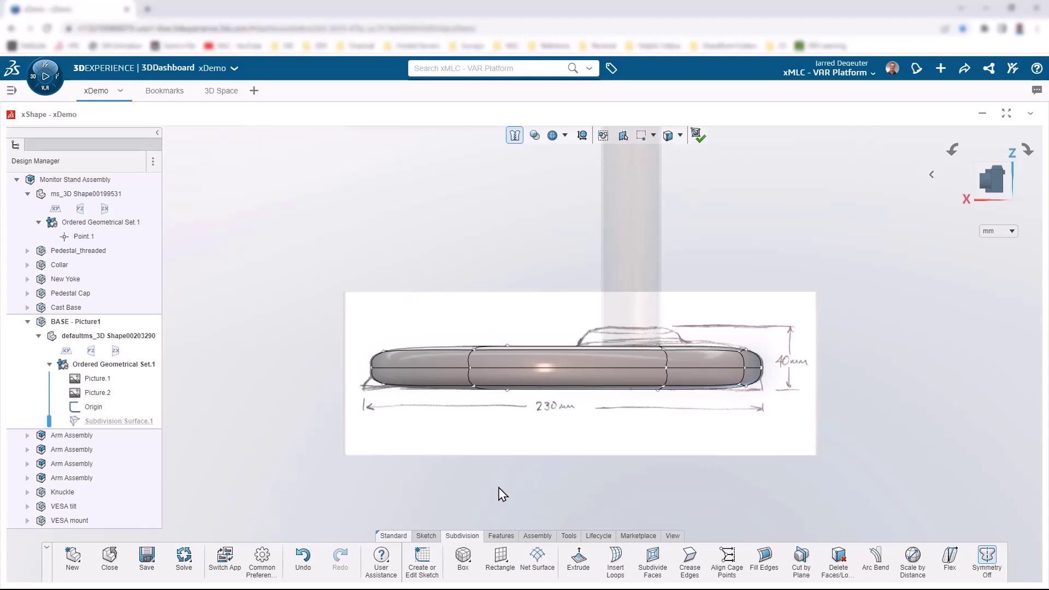
With the filter set to Edges, flatten the bottom edges into a flat underside.
left_click(679, 136)
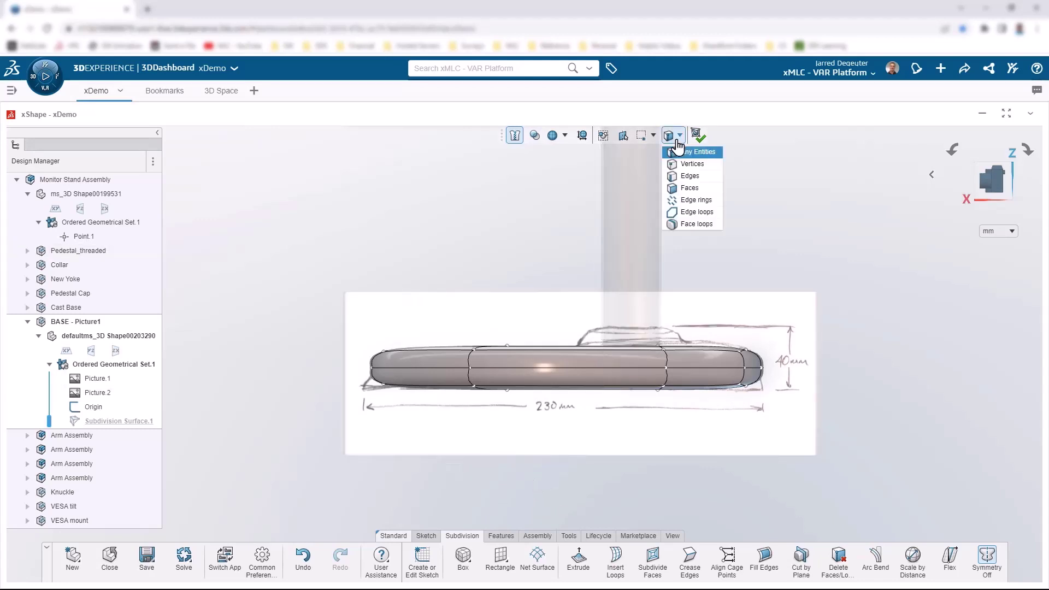
left_click(693, 176)
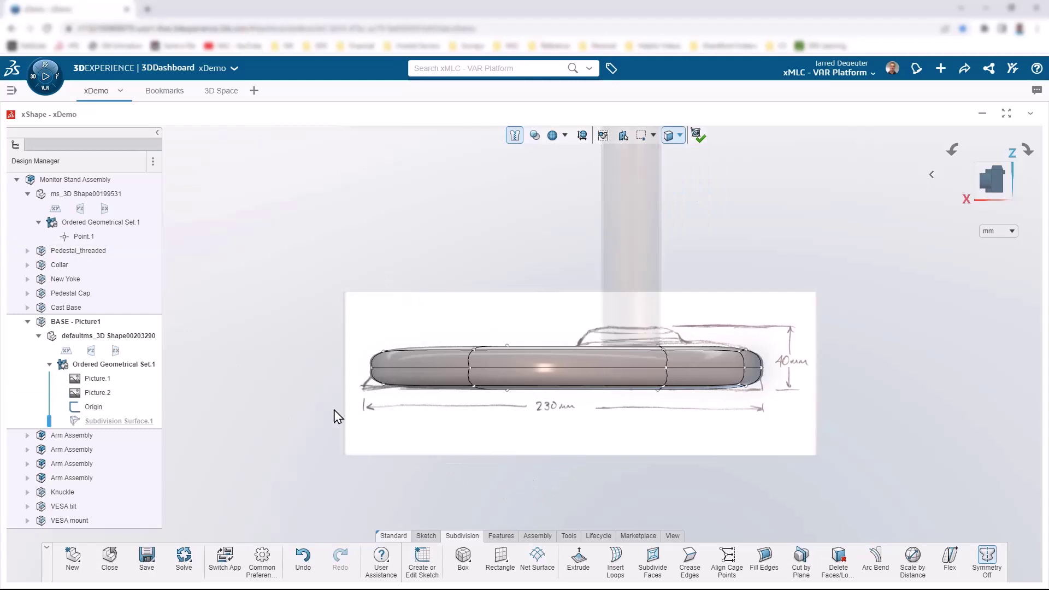
left_click_drag(361, 376, 773, 409)
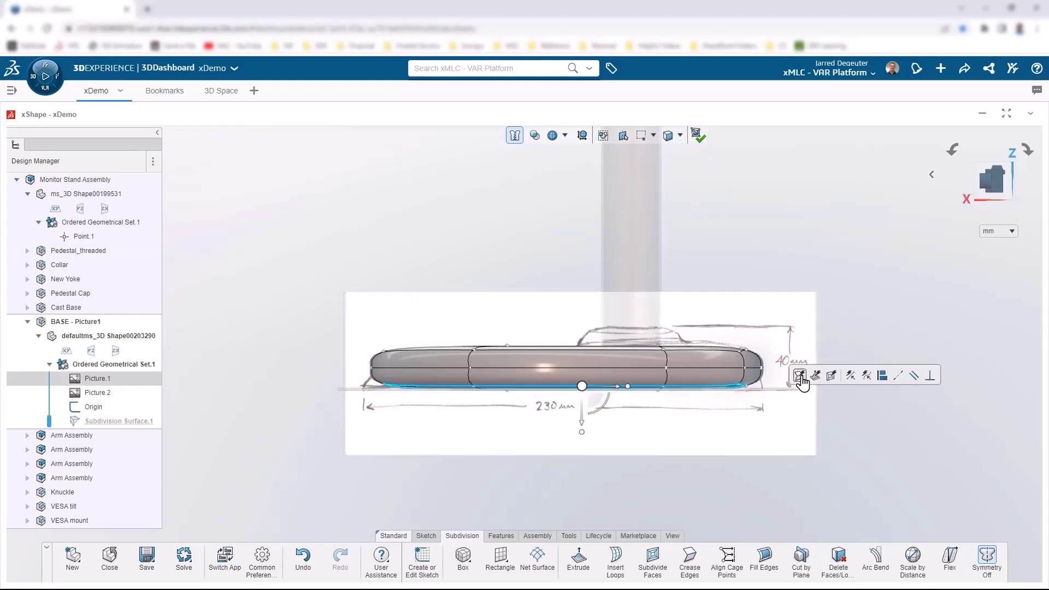
left_click(799, 375)
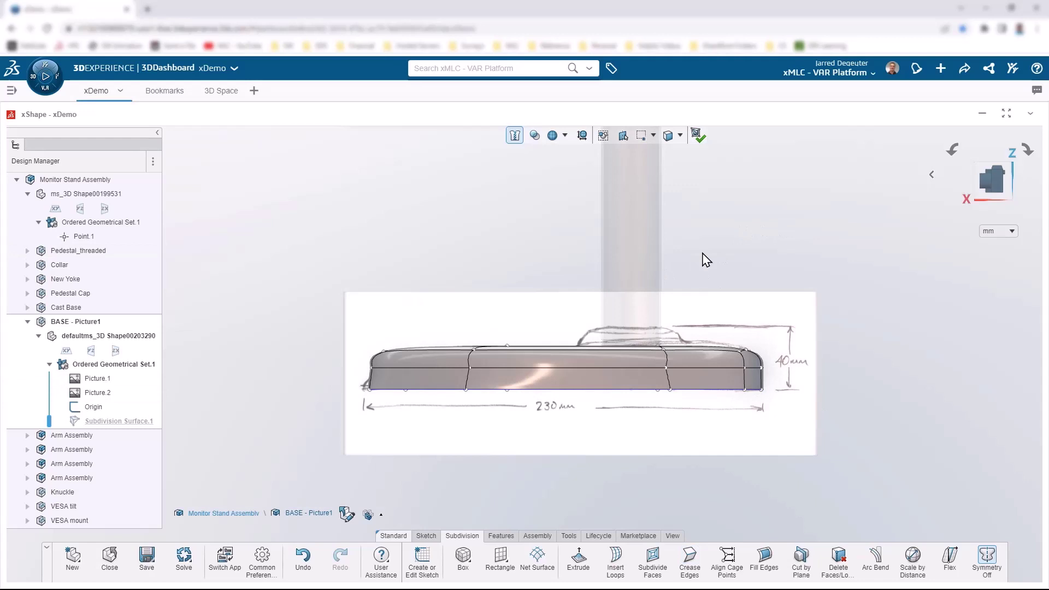
Restore the any-element filter and delete the middle horizontal edge loop.
left_click(681, 135)
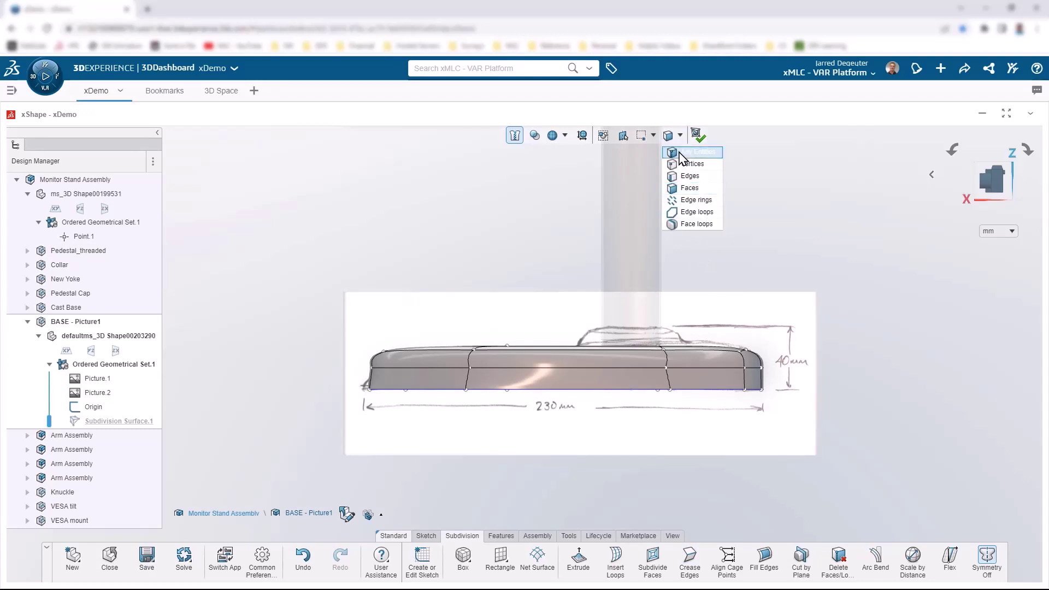
left_click(681, 153)
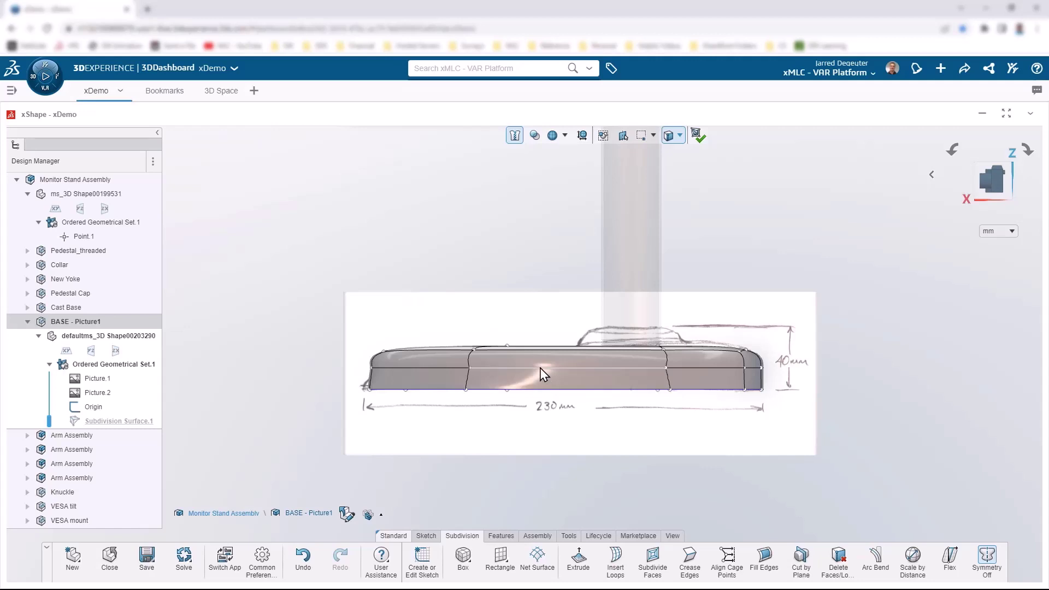
left_click(525, 368)
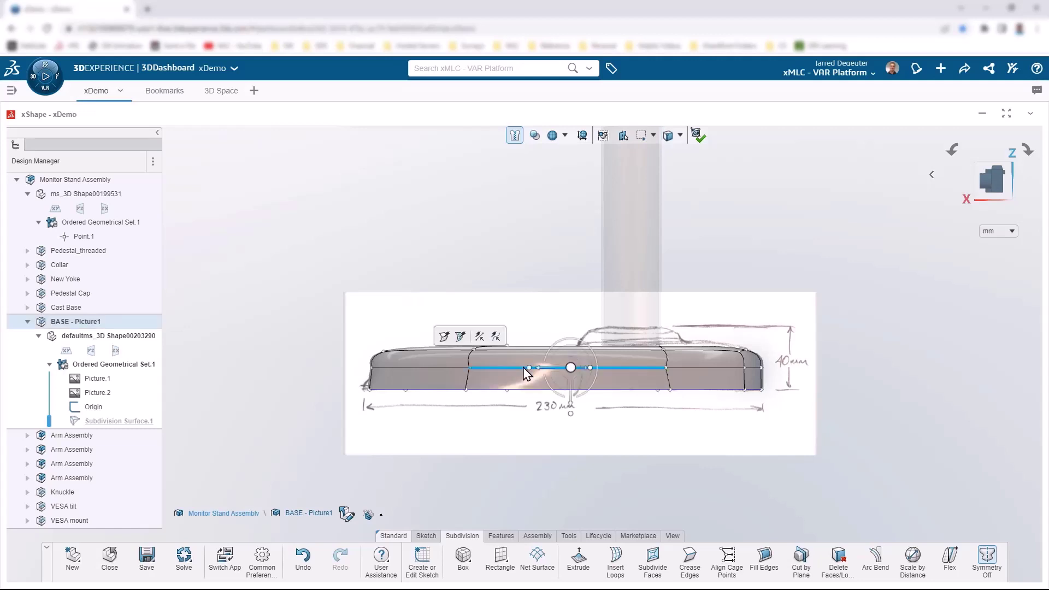
key("Delete")
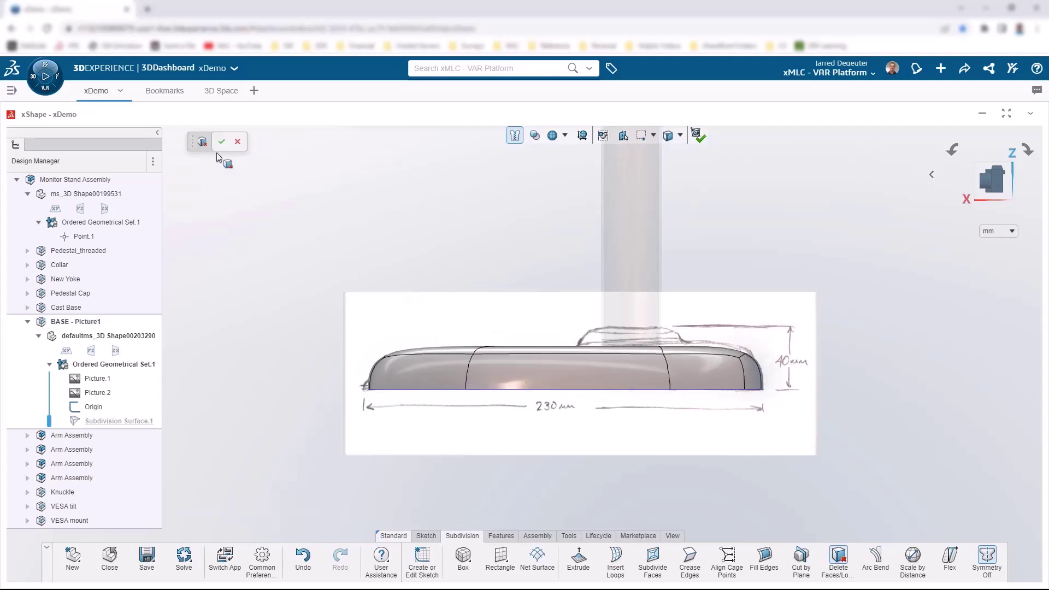
left_click(221, 143)
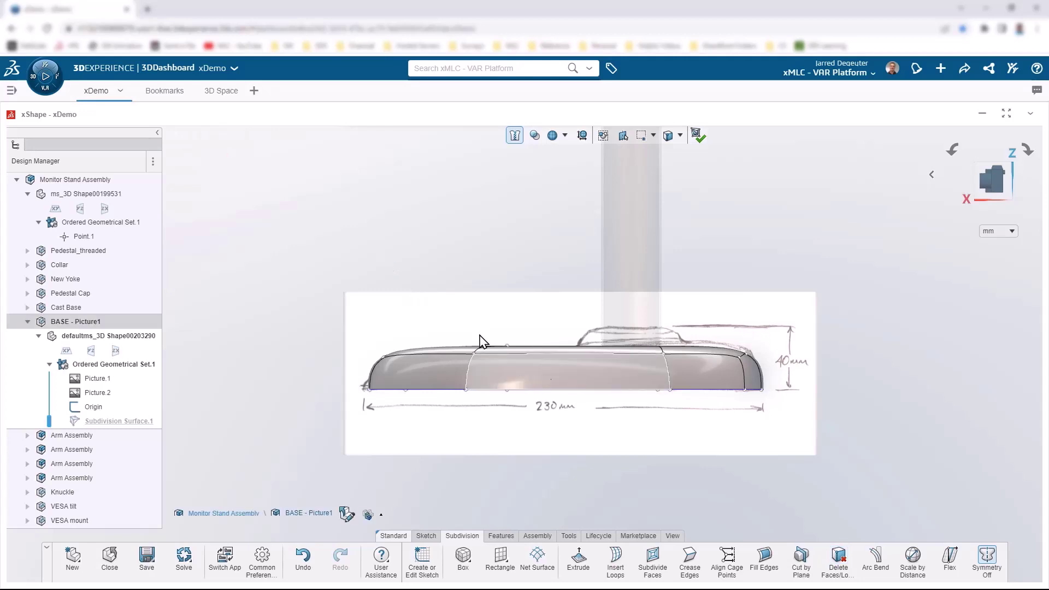
scroll(367, 287, "down", 1)
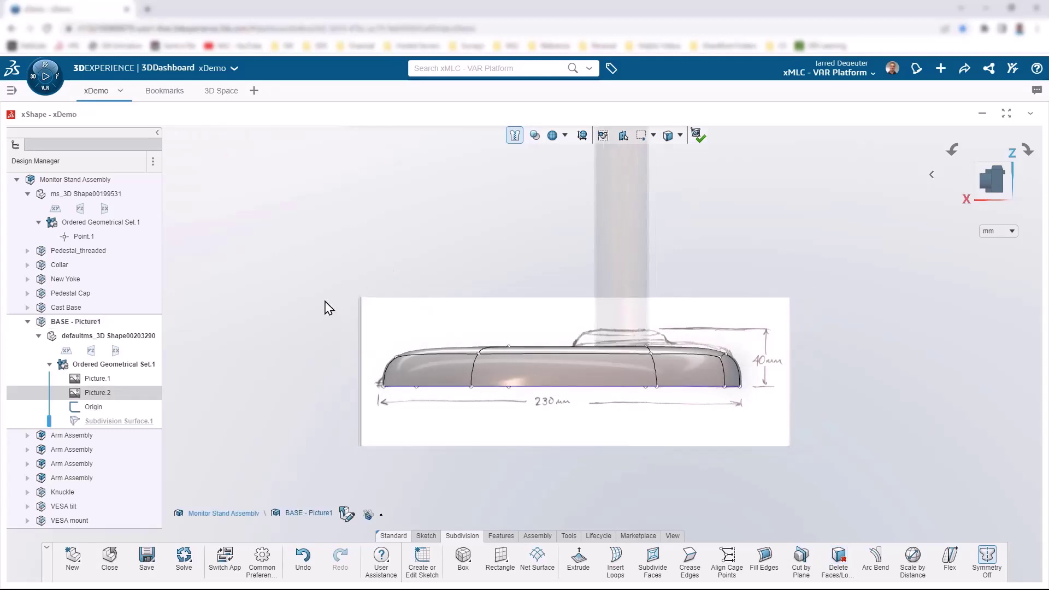
left_click_drag(413, 313, 826, 365)
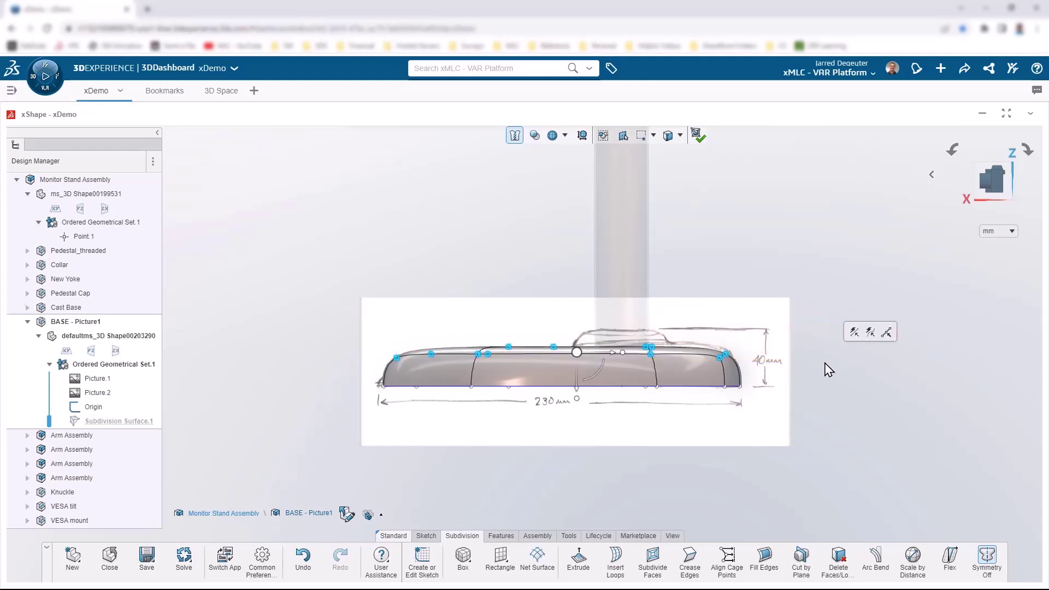
Line Align the top cage points, lowering the left end and raising the right end.
left_click(854, 332)
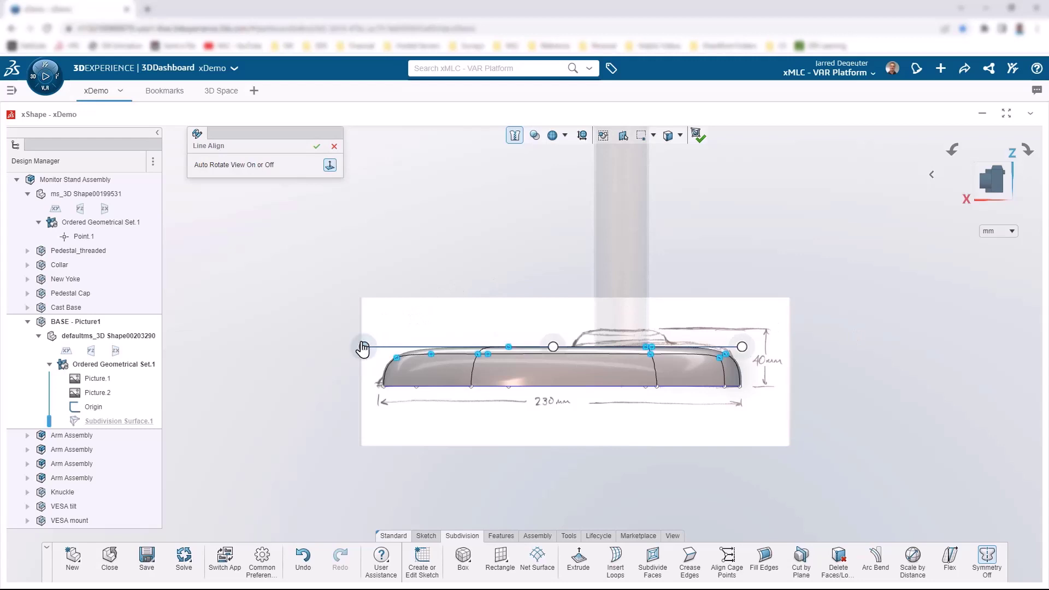
scroll(543, 338, "up", 2)
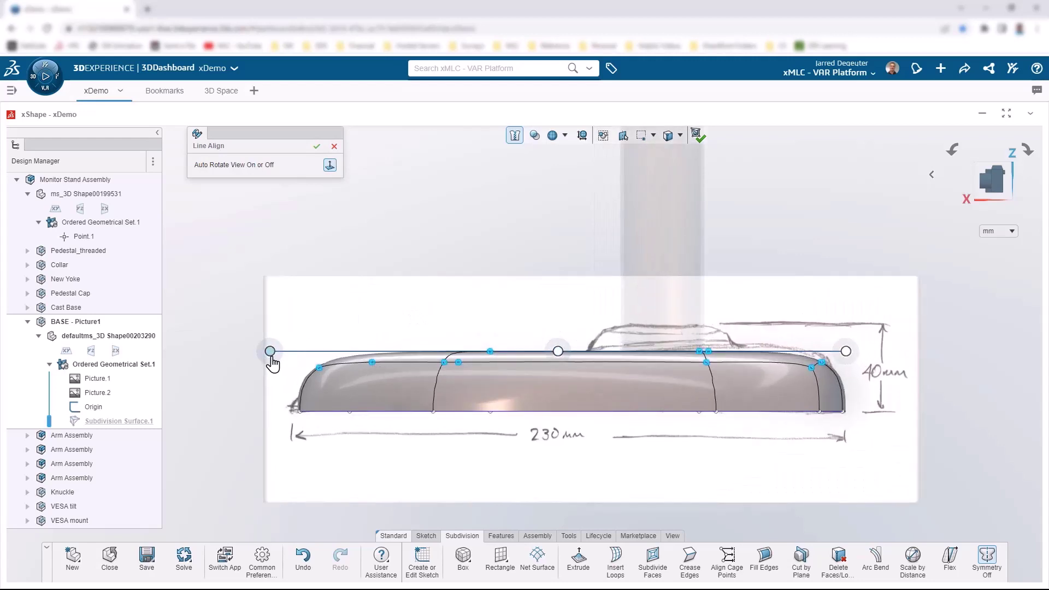
left_click_drag(270, 351, 246, 386)
mouse_move(844, 355)
left_mouse_down()
mouse_move(840, 341)
mouse_move(831, 348)
mouse_move(848, 345)
left_mouse_up()
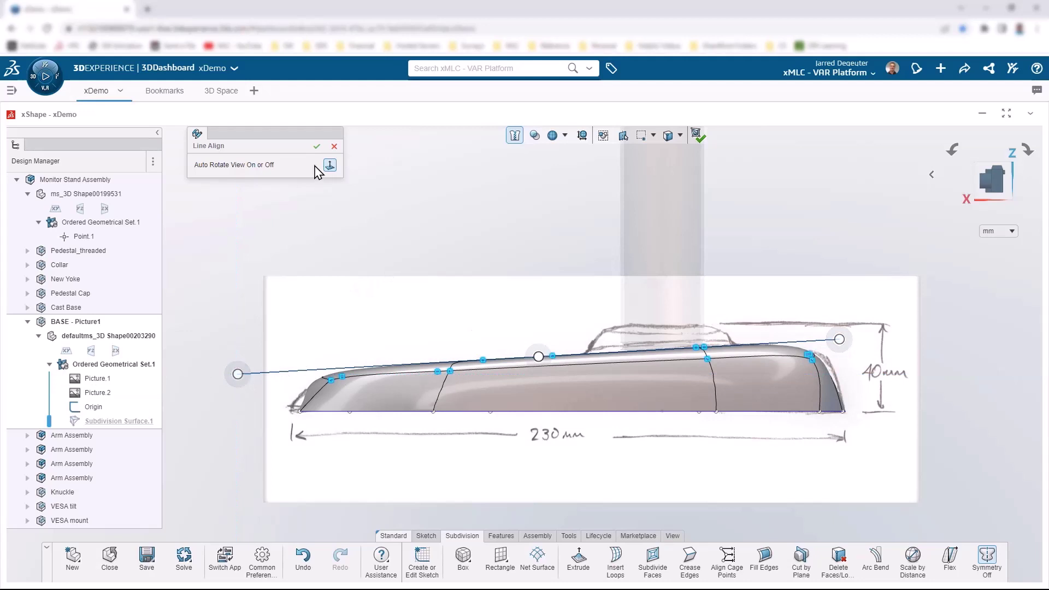
scroll(411, 244, "down", 3)
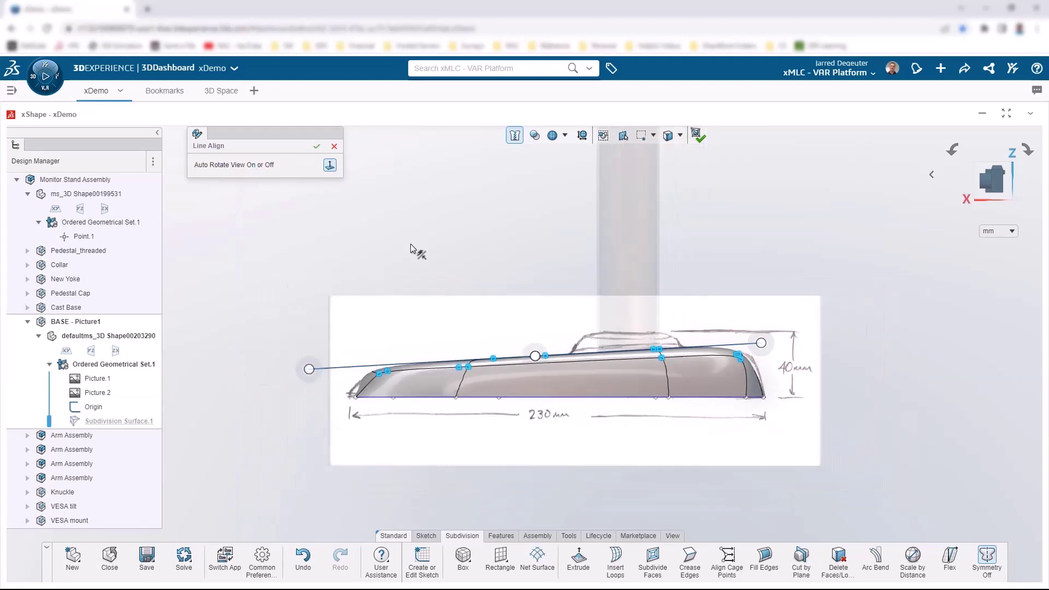
left_click(316, 147)
scroll(424, 284, "down", 2)
middle_click_drag(424, 284, 490, 360)
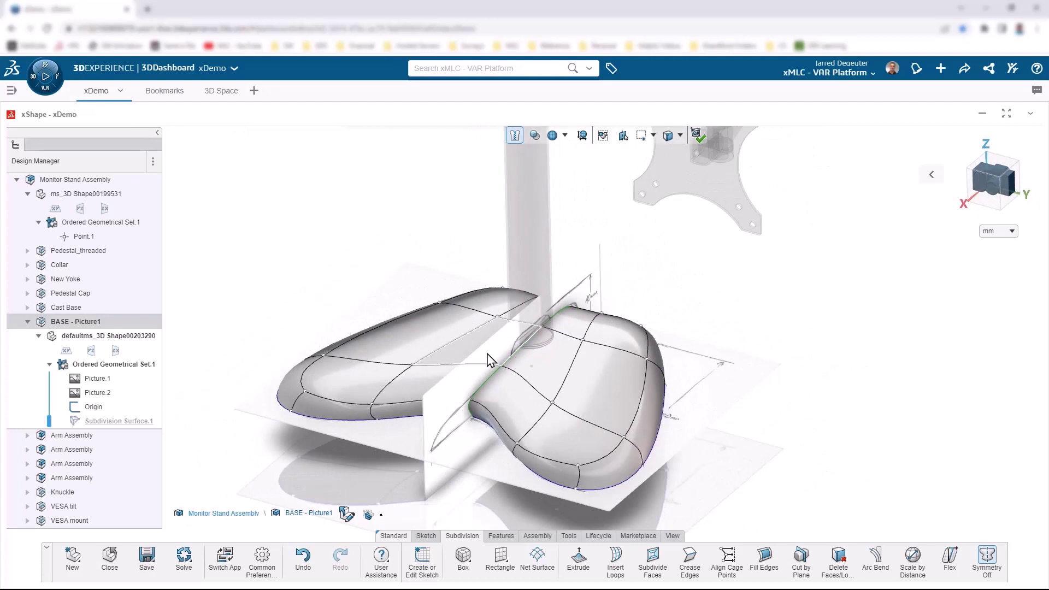
Run a draft analysis on the base using the bottom face as pull direction.
left_click(563, 537)
left_click(682, 558)
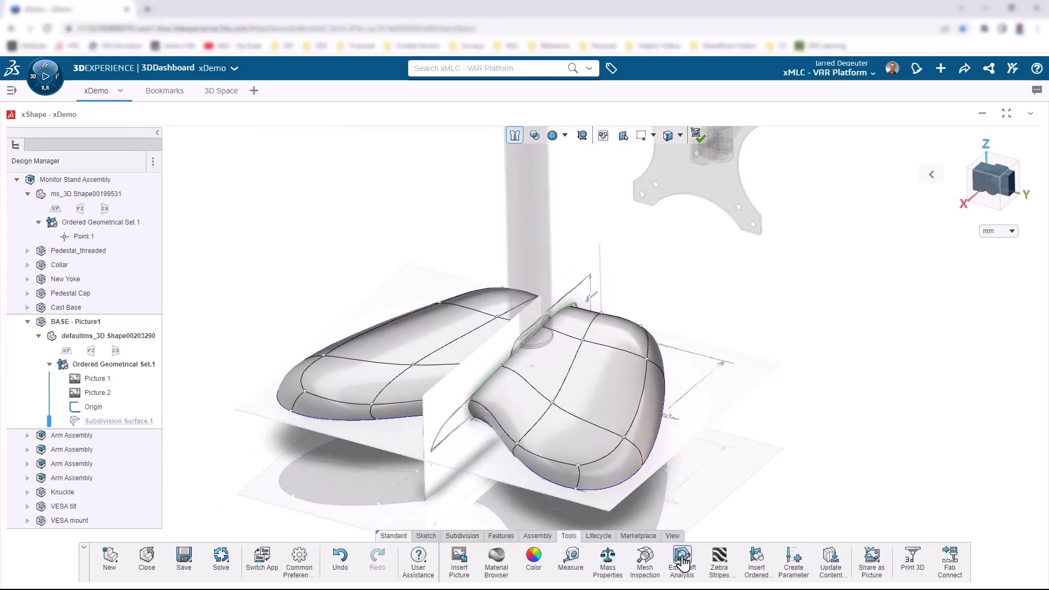
scroll(678, 462, "down", 3)
middle_click_drag(684, 459, 660, 370)
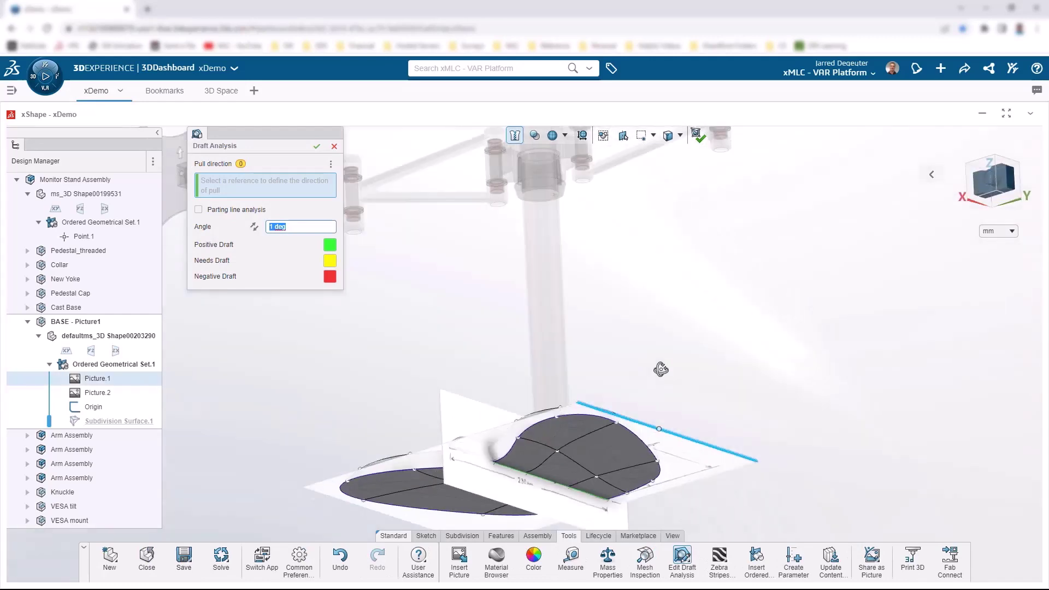
left_click(561, 474)
middle_click_drag(572, 299, 569, 481)
left_click(316, 147)
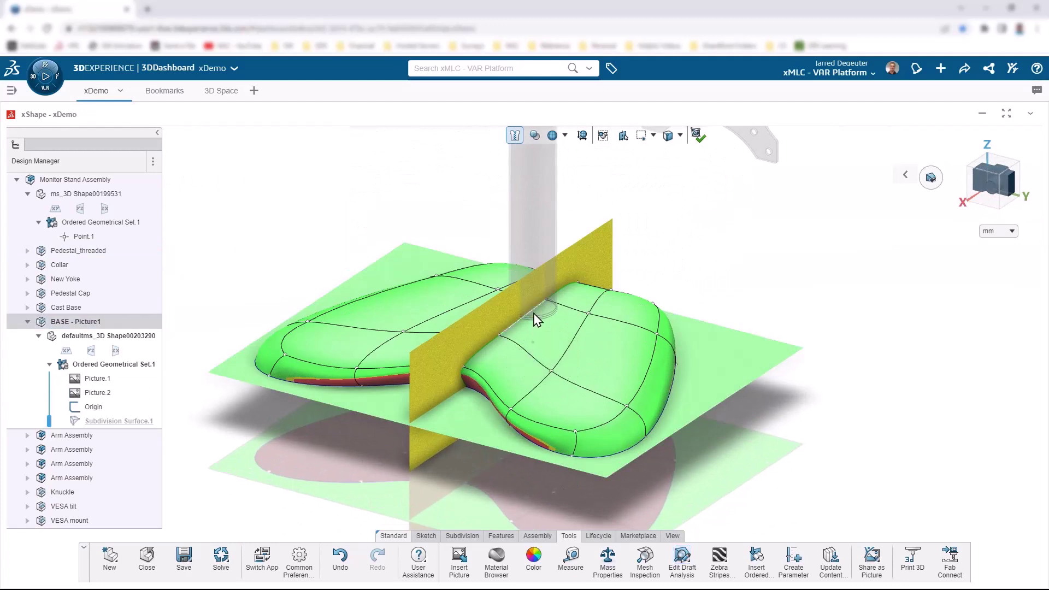
Push two adjacent right-lobe faces up and outward for a fuller curve.
left_click(555, 403)
left_click(508, 381, "ctrl")
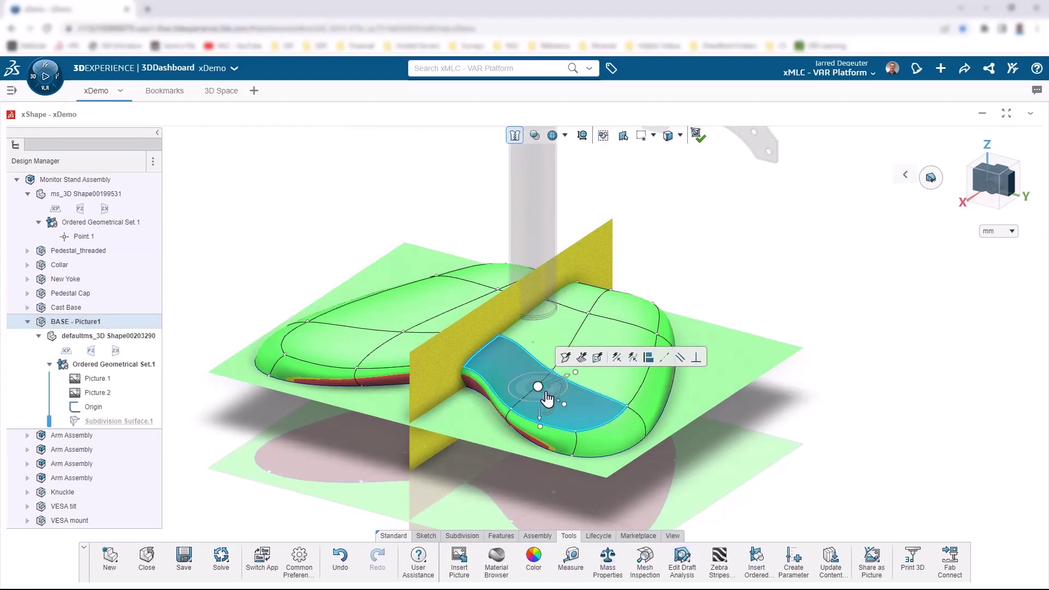
right_click(538, 389)
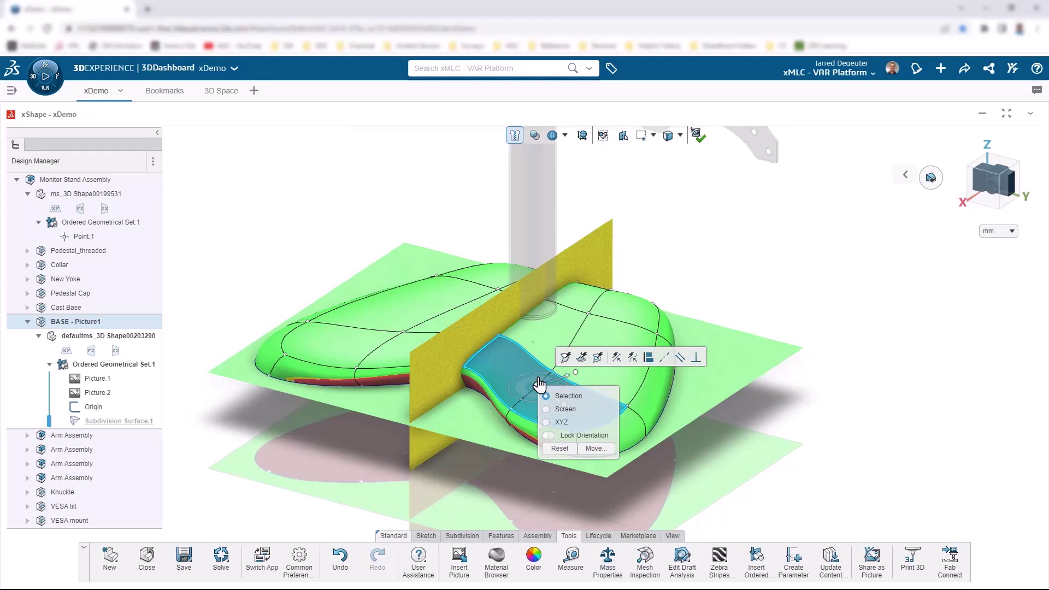
left_click_drag(538, 387, 560, 371)
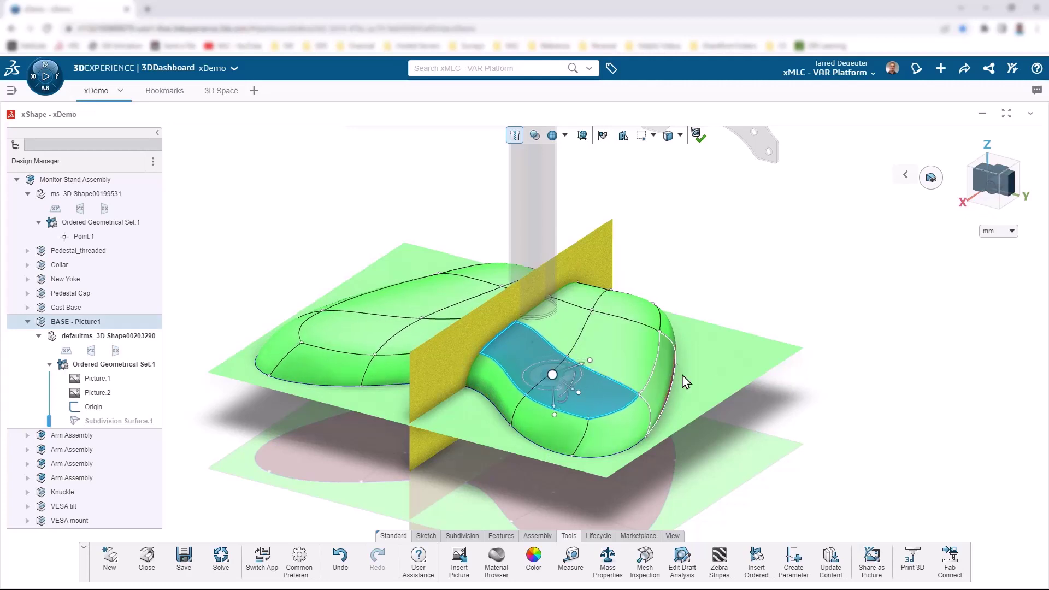
Nudge the upper-right lobe face up and left to round the lobe.
left_click(626, 357)
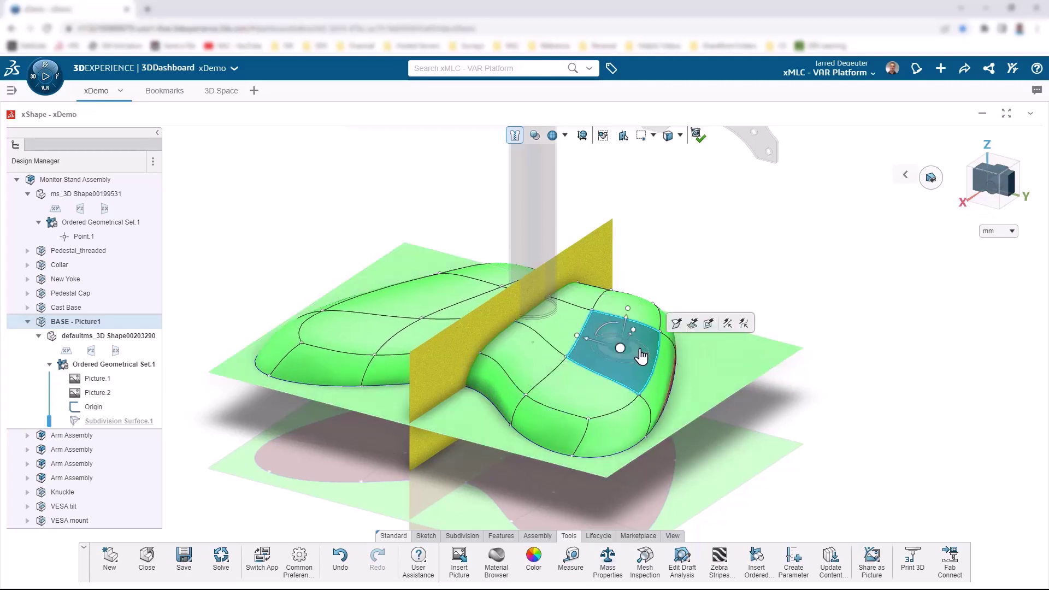
left_click_drag(643, 358, 630, 354)
scroll(728, 410, "down", 2)
mouse_move(728, 410)
middle_mouse_down()
mouse_move(634, 387)
mouse_move(683, 344)
mouse_move(728, 401)
mouse_move(719, 412)
middle_mouse_up()
scroll(538, 329, "up", 3)
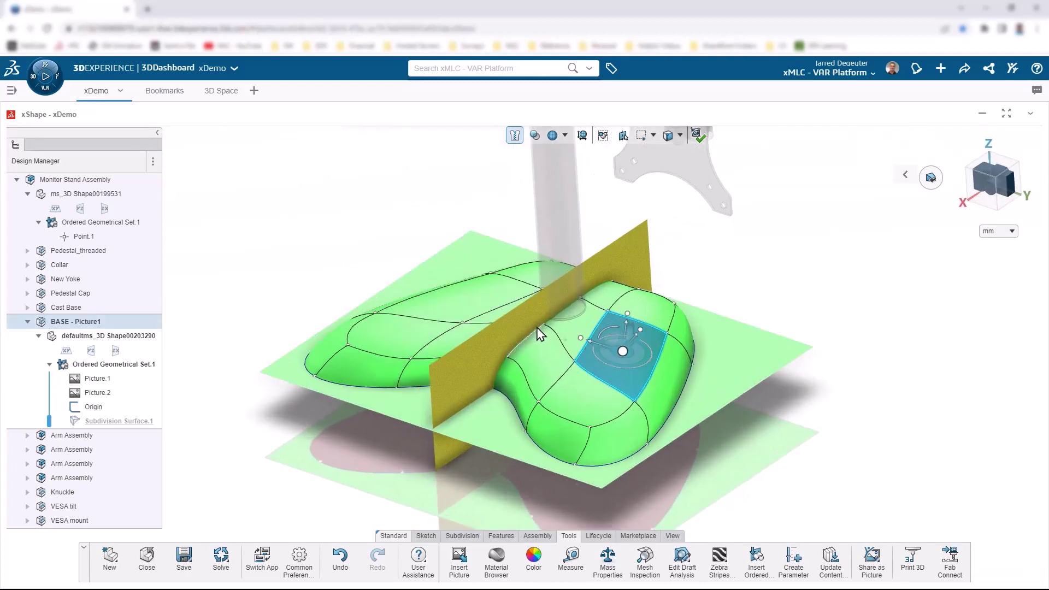
left_click(740, 278)
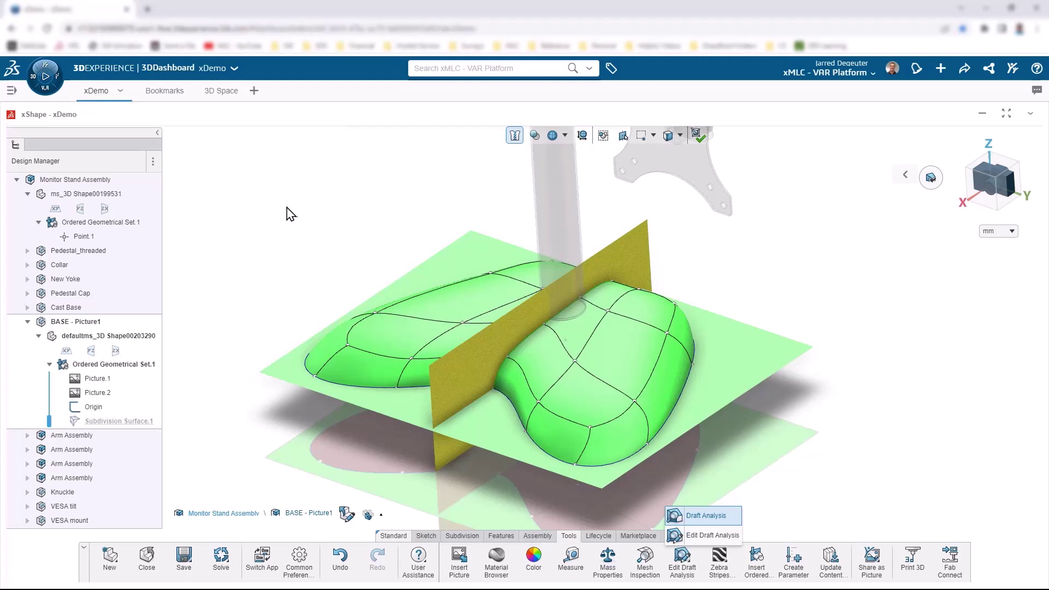
Turn off the Draft Analysis colouring and view the reshaped base from above.
left_click(711, 517)
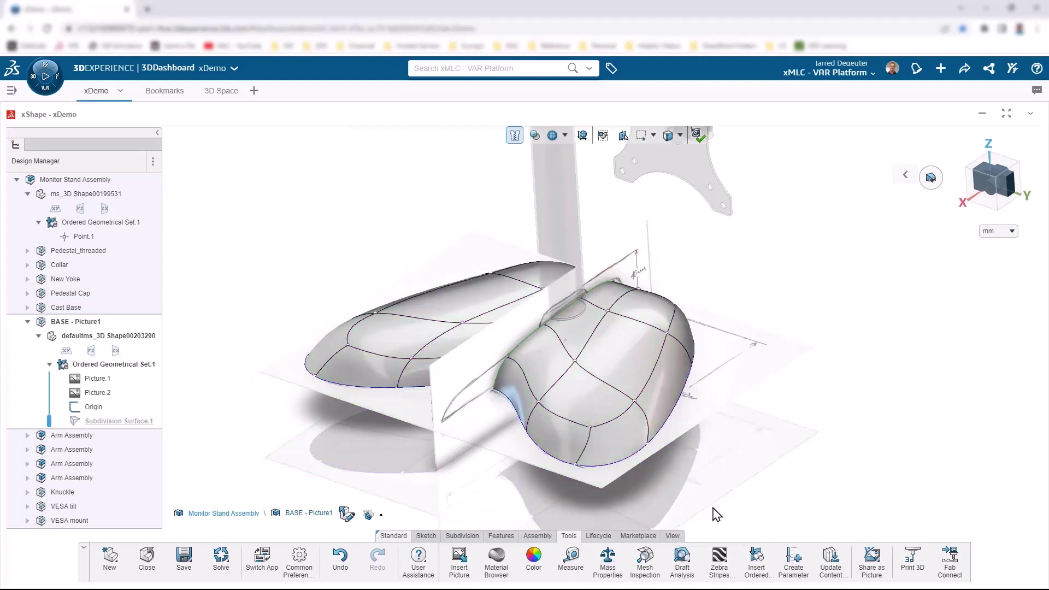
scroll(601, 348, "down", 4)
mouse_move(583, 341)
middle_mouse_down()
mouse_move(524, 335)
mouse_move(592, 331)
mouse_move(584, 349)
mouse_move(606, 333)
mouse_move(586, 316)
mouse_move(578, 341)
middle_mouse_up()
scroll(574, 338, "up", 3)
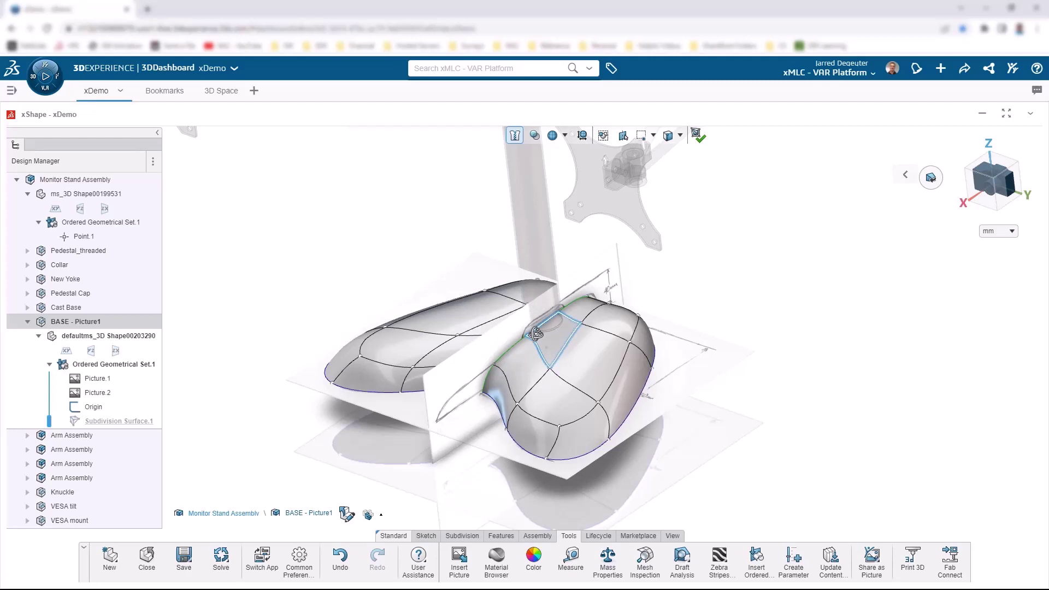
mouse_move(540, 337)
middle_mouse_down()
mouse_move(523, 336)
mouse_move(560, 336)
middle_mouse_up()
Add a four-sided subdivision cylinder, 36.4 tall, at the centre of the base.
left_click(462, 536)
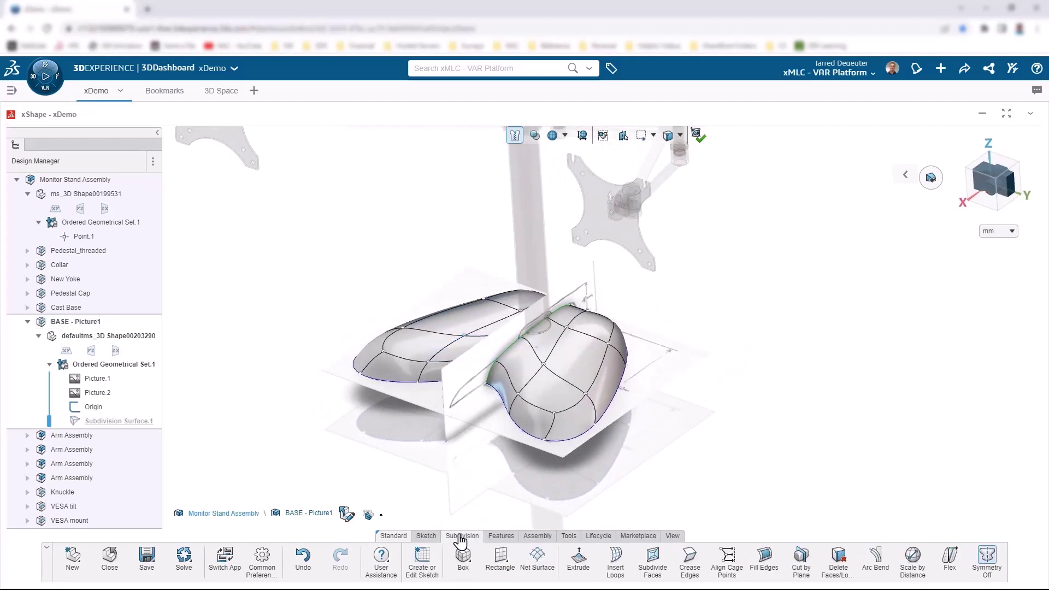
left_click(473, 563)
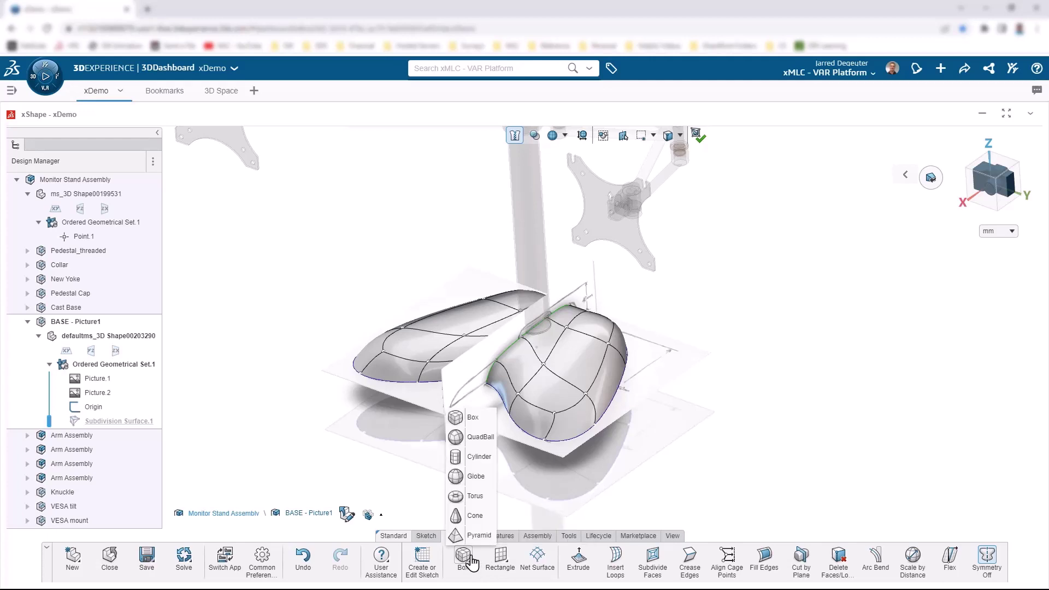
left_click(477, 458)
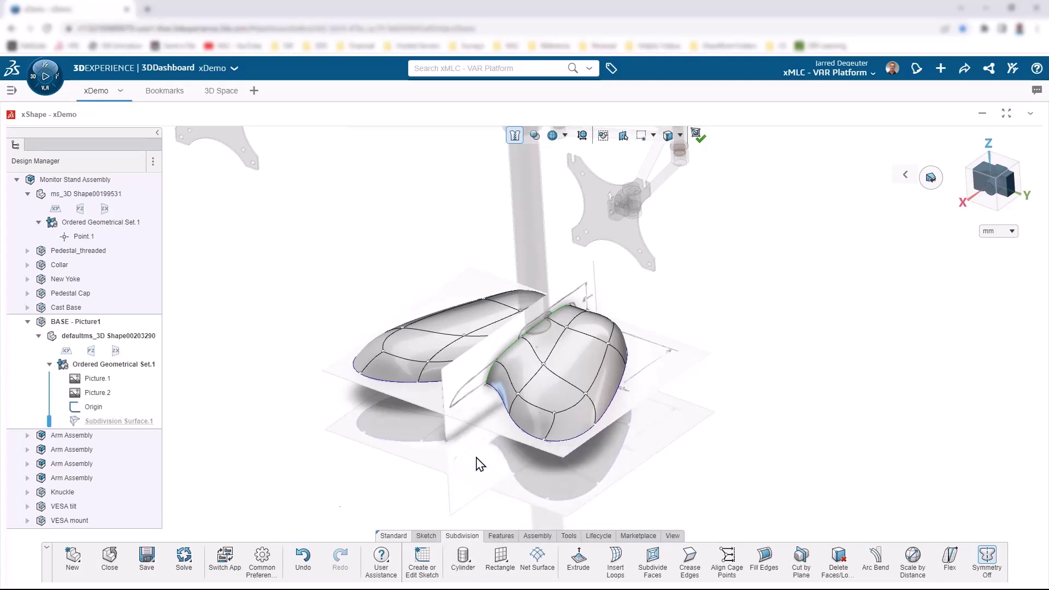
left_click(536, 348)
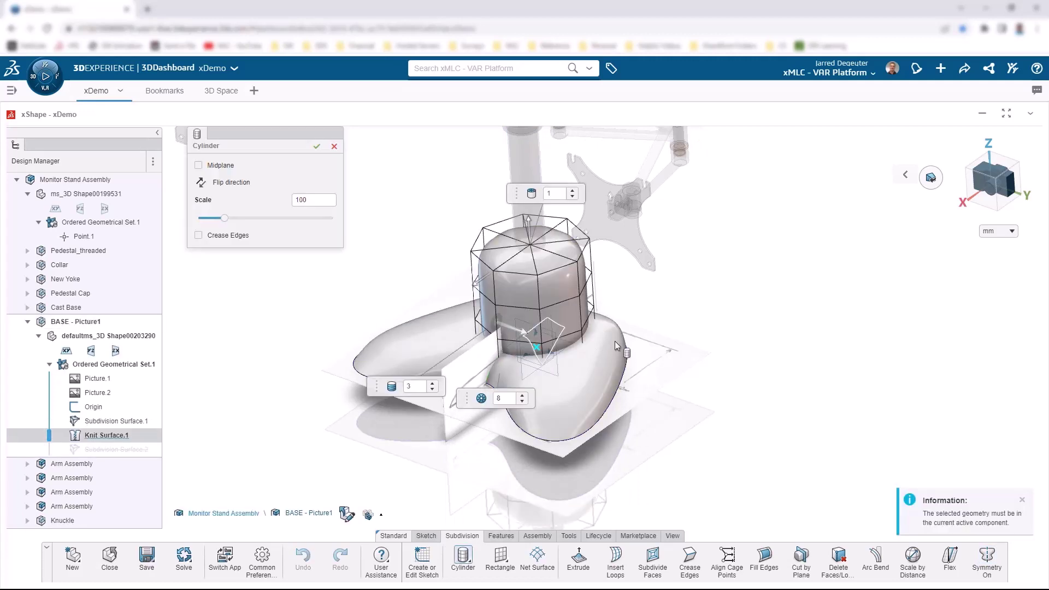
left_click(523, 401)
left_click(523, 401)
left_click(522, 401)
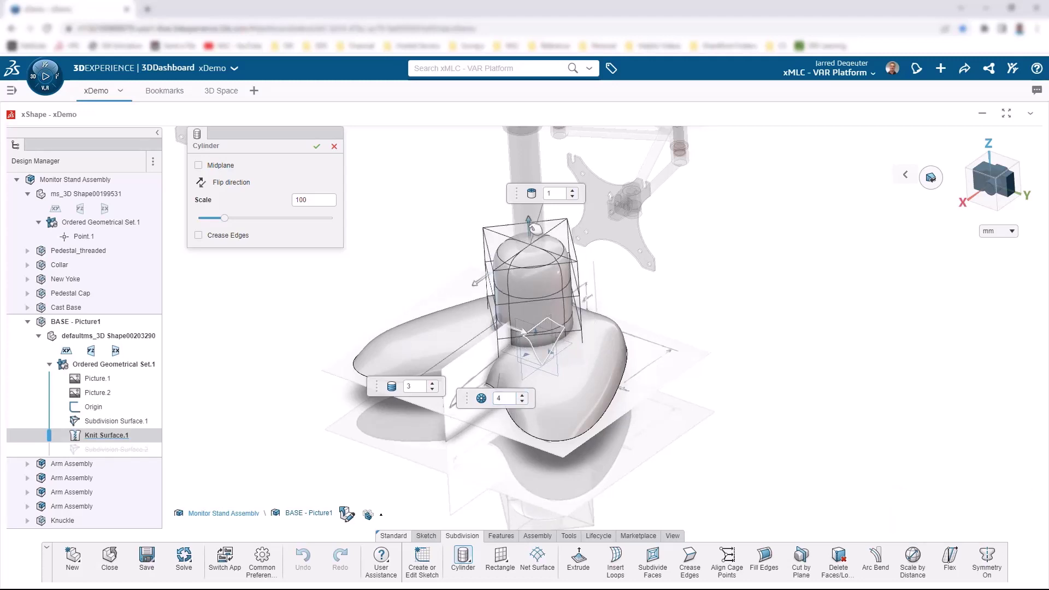
left_click_drag(535, 229, 546, 302)
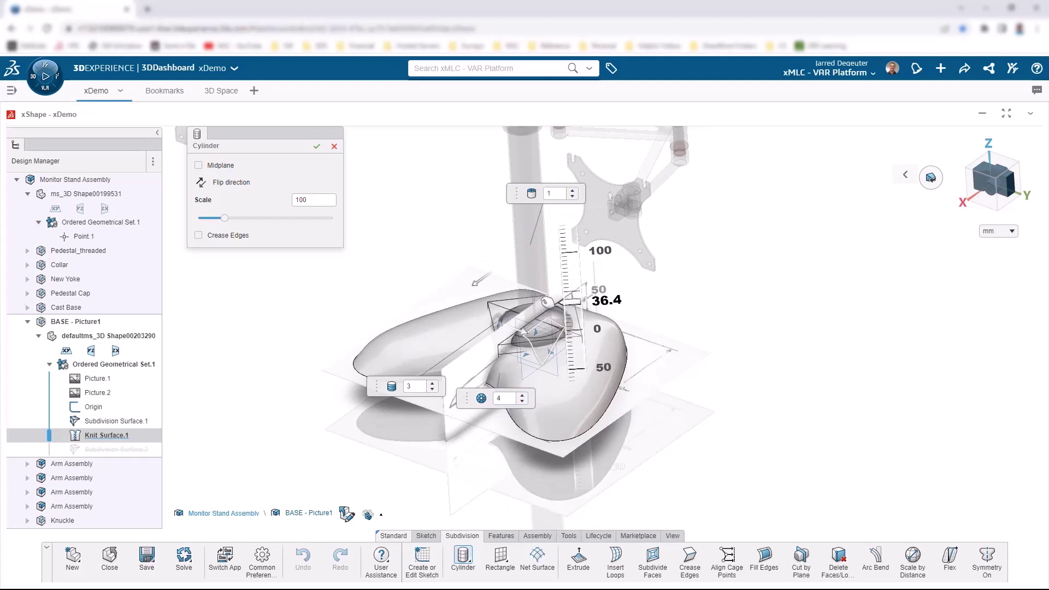
left_click(316, 146)
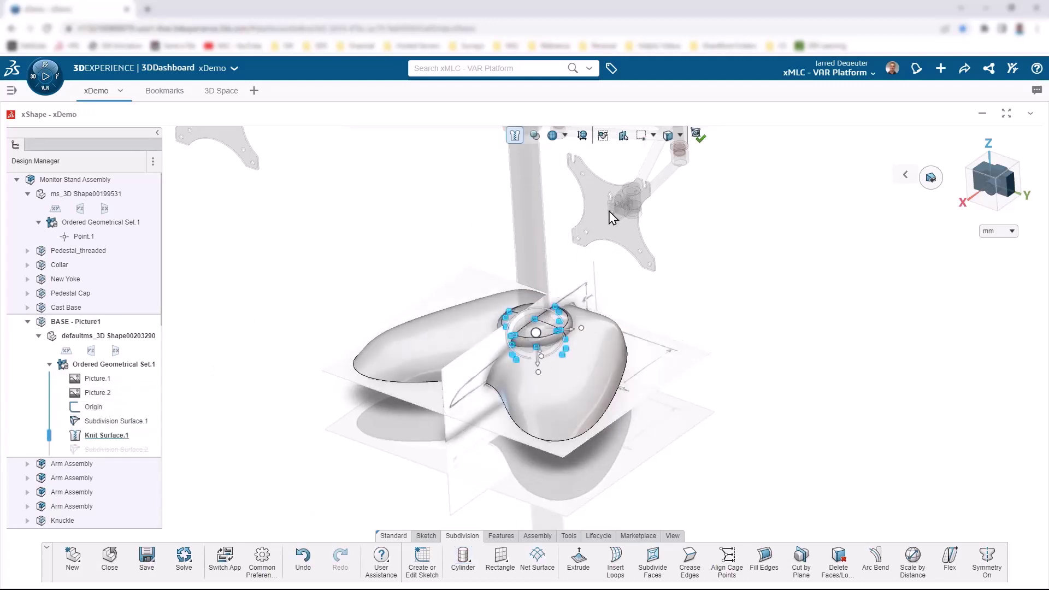
Hide Subdivision Surface.1, switch to the top view, and box-select the cylinder over the central circle.
left_click(104, 424)
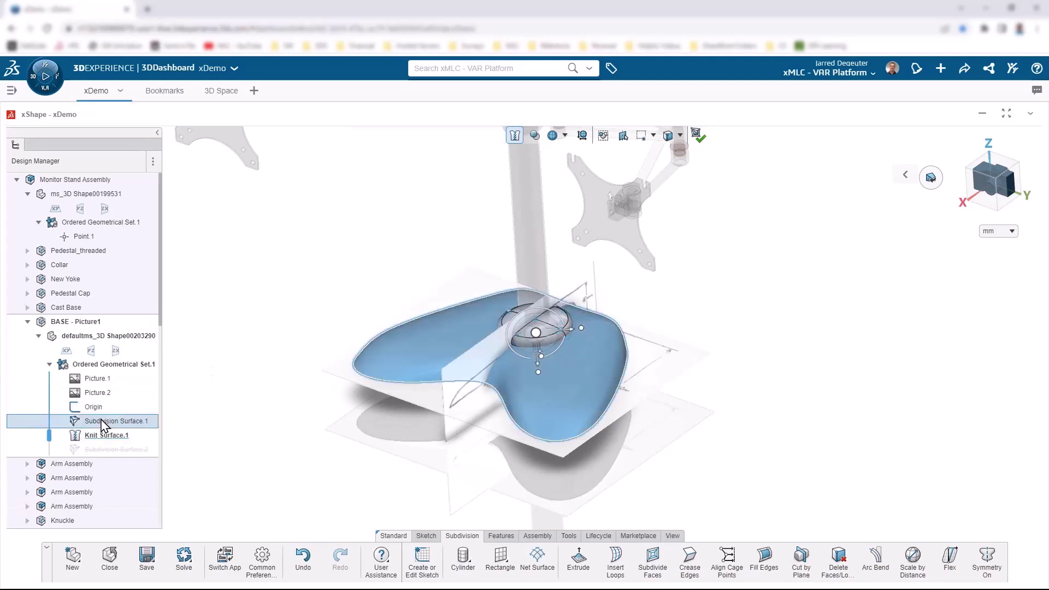
left_click(129, 389)
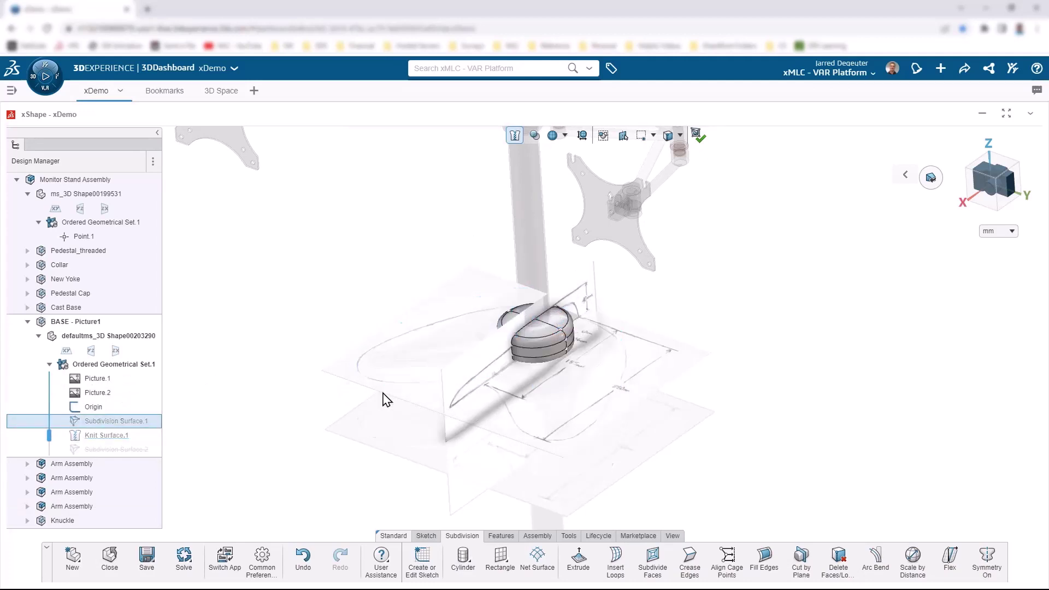
mouse_move(570, 315)
middle_mouse_down()
mouse_move(546, 288)
mouse_move(604, 366)
mouse_move(667, 335)
mouse_move(654, 413)
mouse_move(597, 370)
mouse_move(592, 330)
mouse_move(595, 339)
middle_mouse_up()
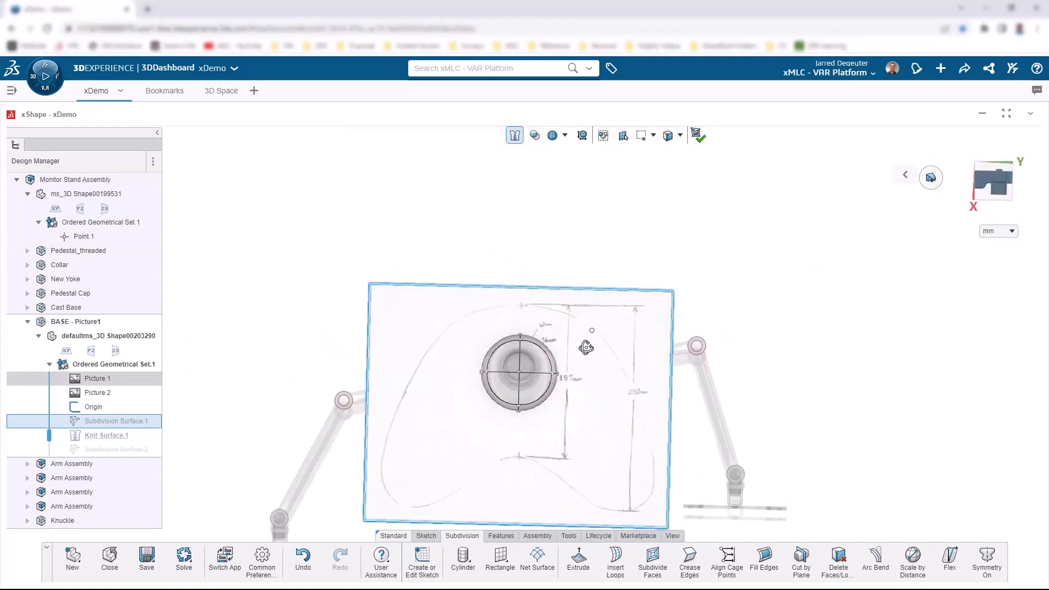
left_click(995, 179)
scroll(504, 432, "up", 5)
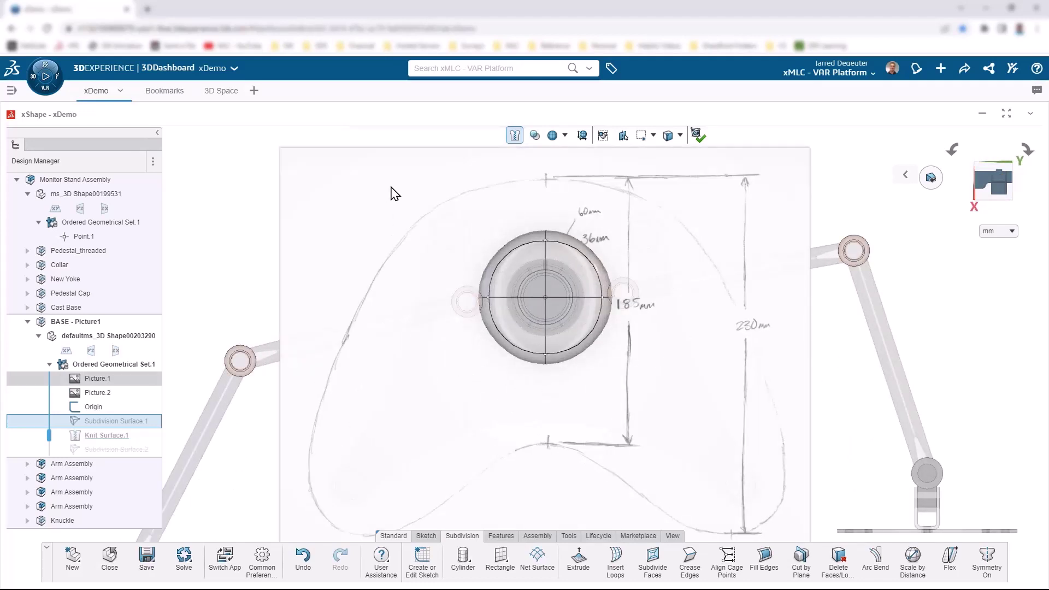
left_click_drag(392, 188, 703, 402)
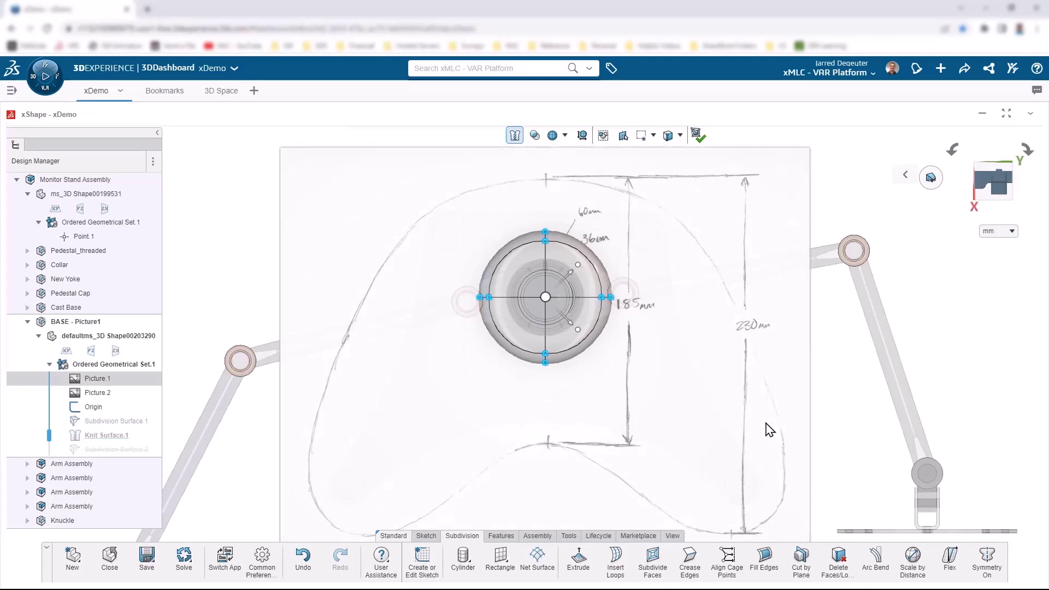
Scale the cylinder by distance to 60 mm across, matching the sketched circle.
left_click(914, 558)
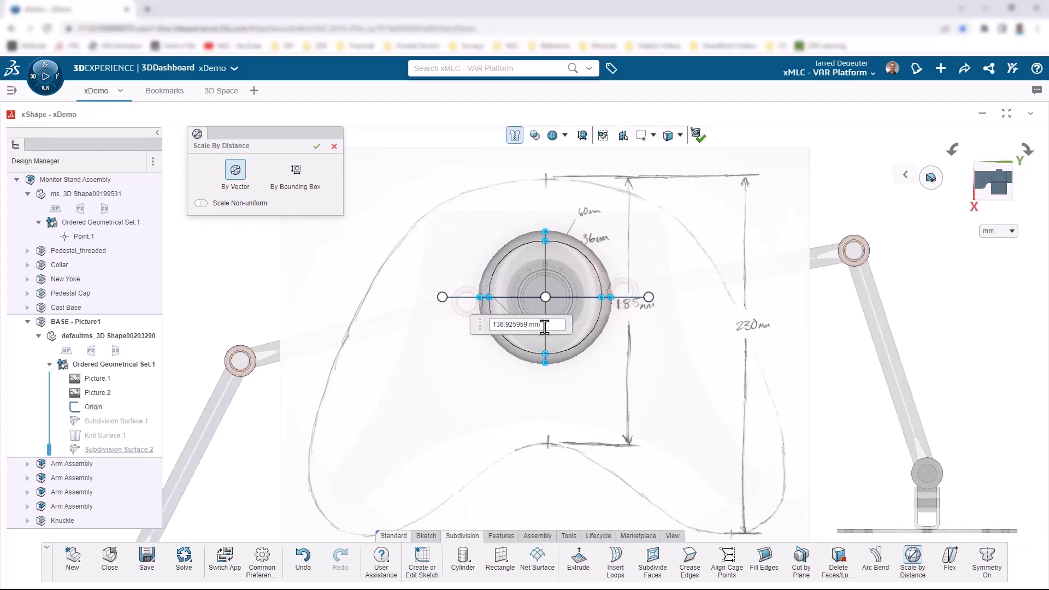
left_click_drag(443, 298, 480, 298)
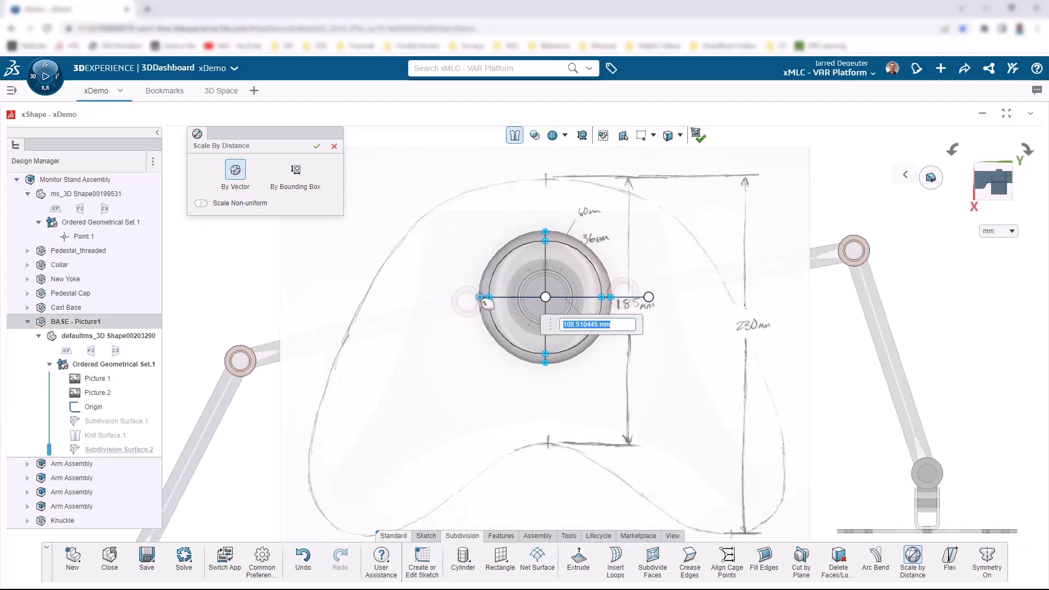
left_click(649, 298)
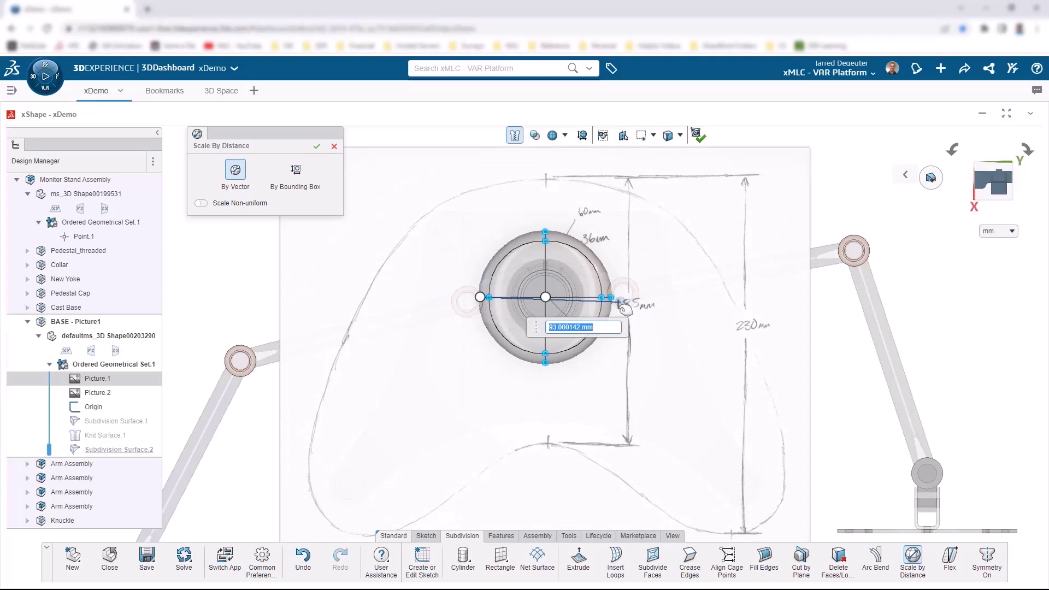
left_click_drag(625, 310, 612, 299)
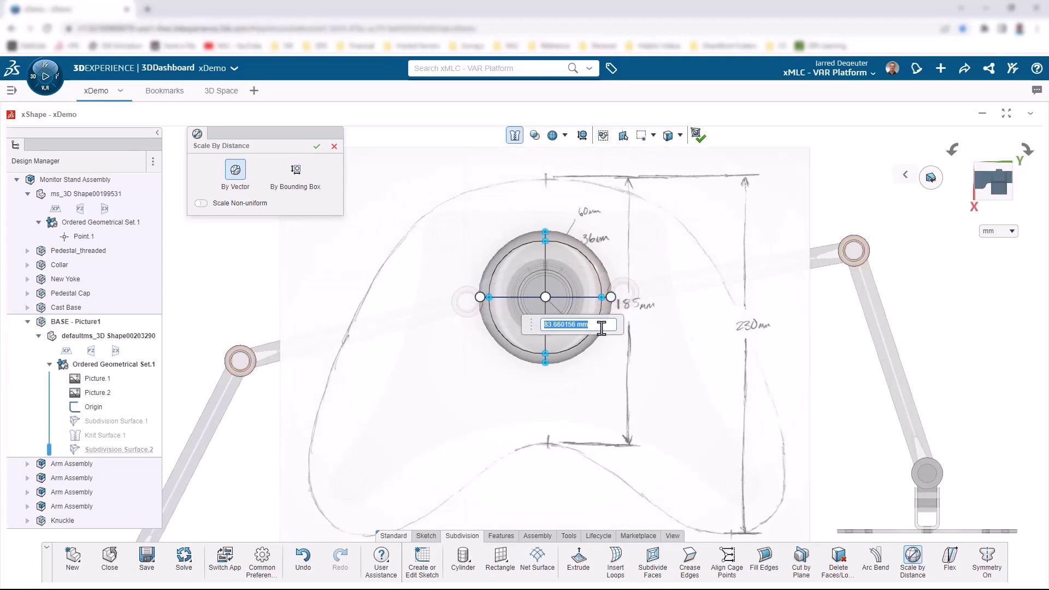
type("60")
left_click(316, 146)
Switch to a straight side view and select the cylinder body.
middle_click_drag(646, 393, 507, 279)
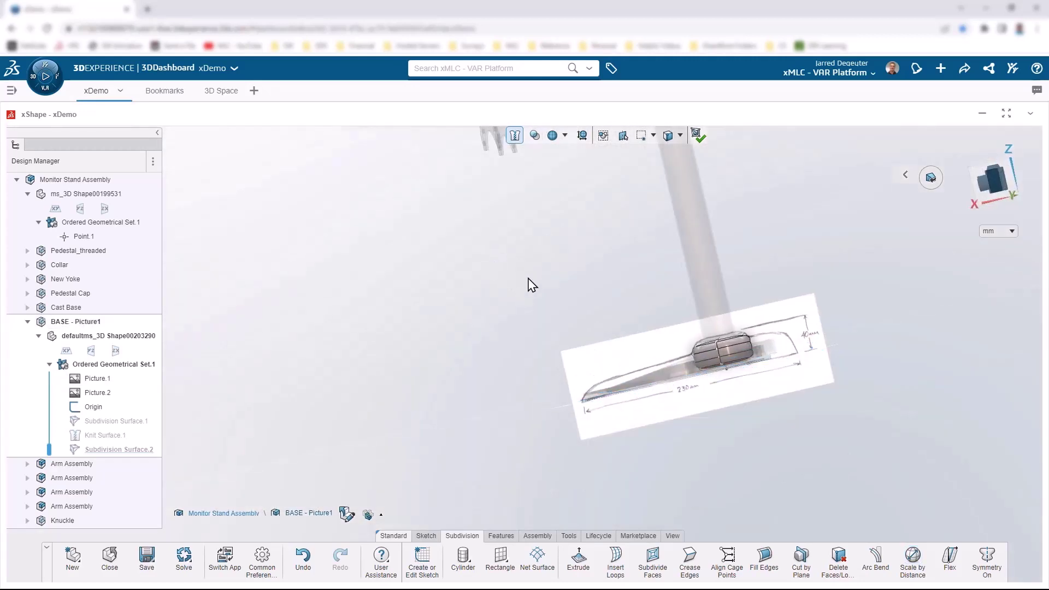
key("ctrl+8")
scroll(545, 492, "down", 5)
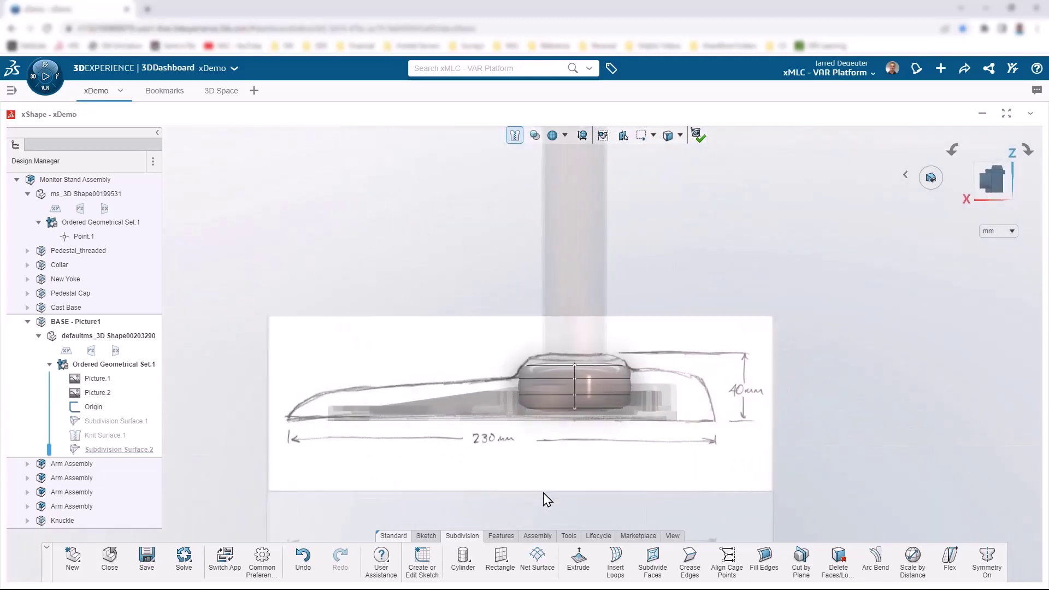
scroll(569, 478, "up", 5)
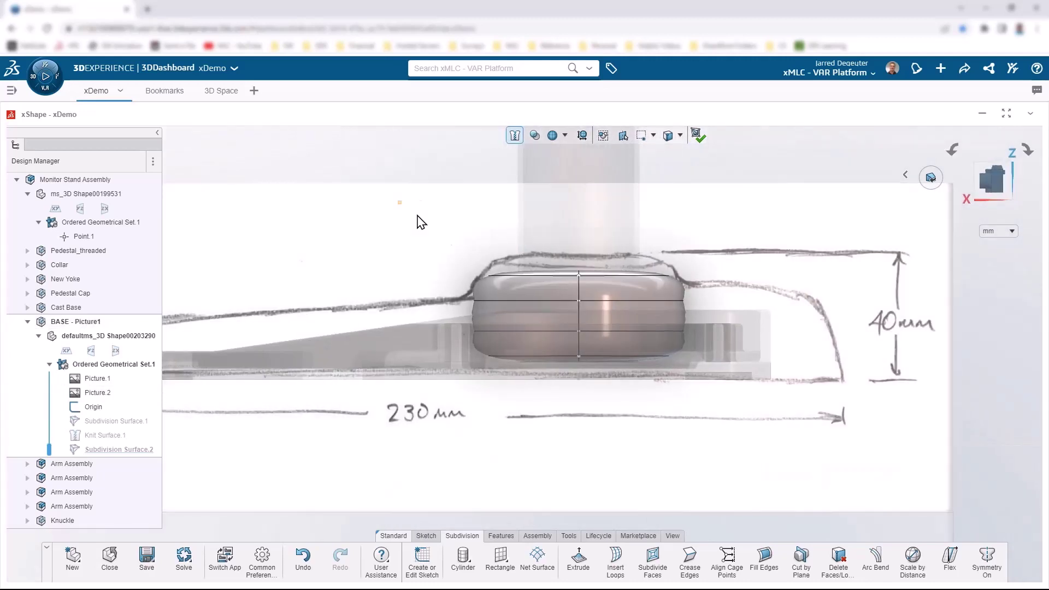
left_click_drag(421, 222, 787, 437)
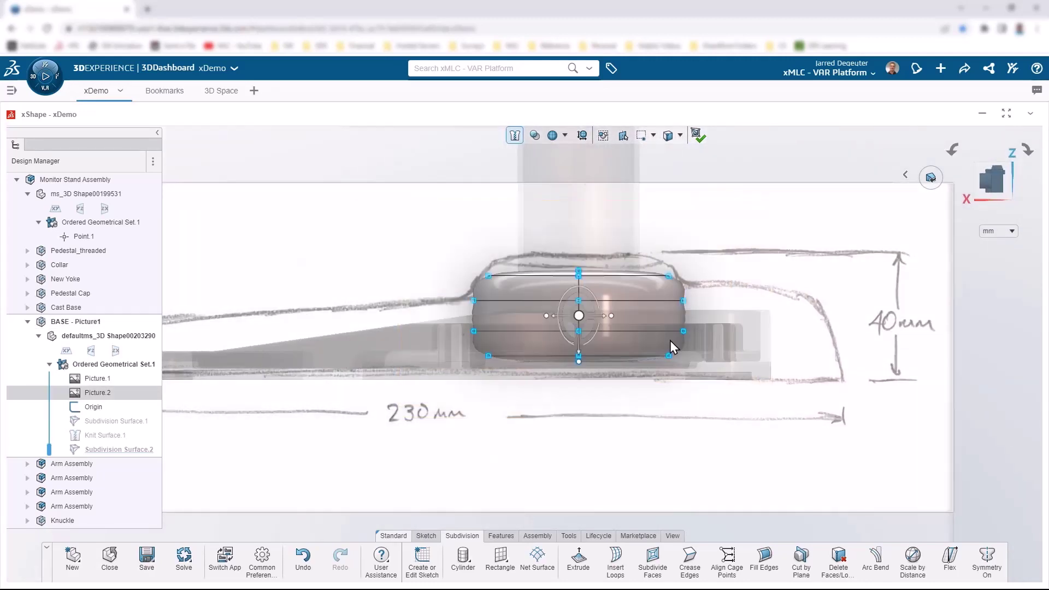
Align the manipulator to world axes, raise the cylinder about 4.54 mm, and finish it as Subdivision Surface.2.
right_click(579, 316)
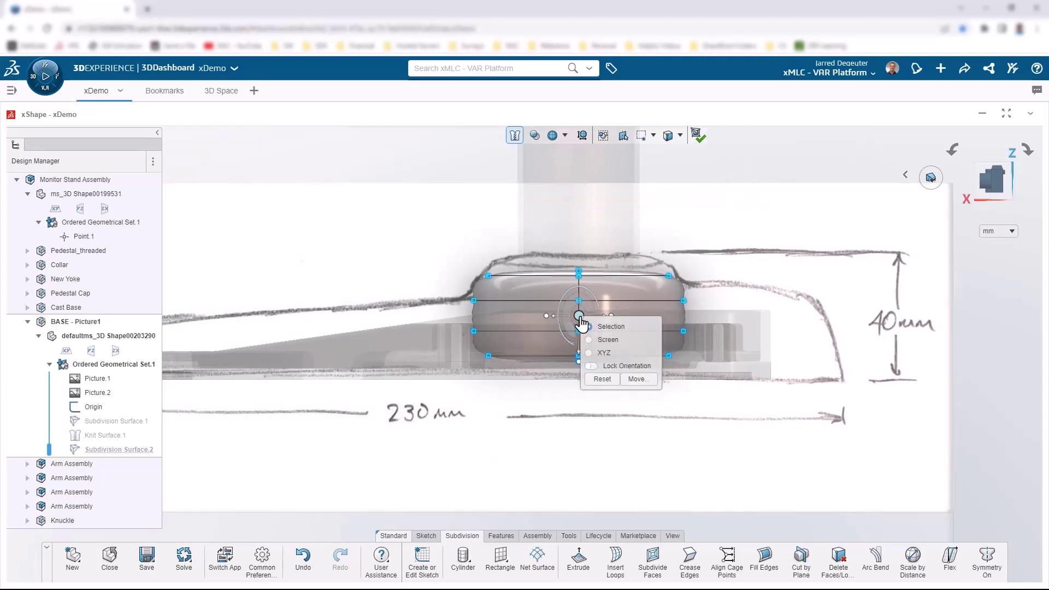
left_click(595, 352)
left_click_drag(582, 289, 589, 276)
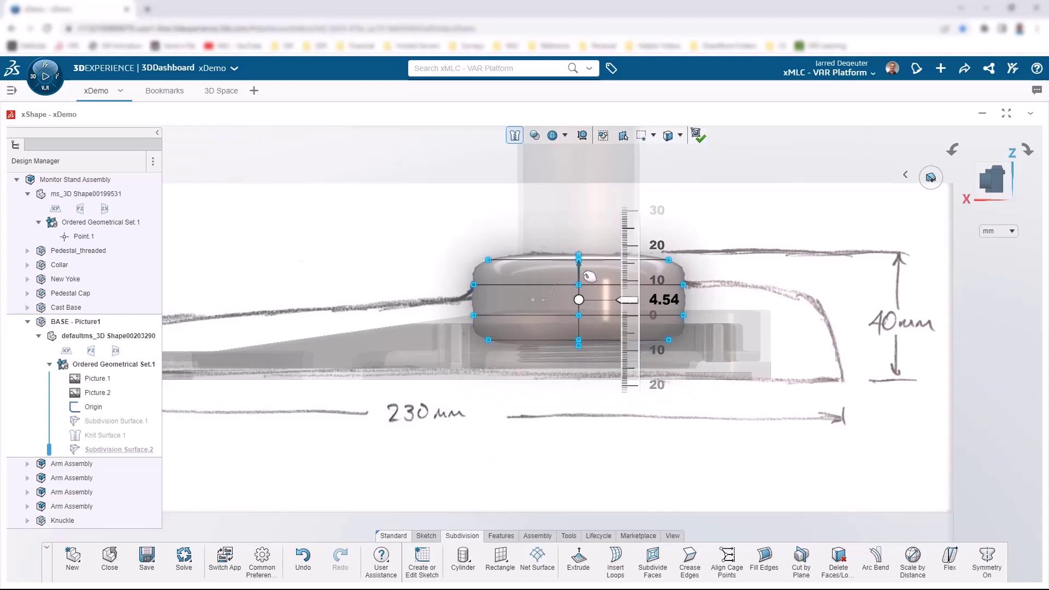
scroll(434, 280, "down", 5)
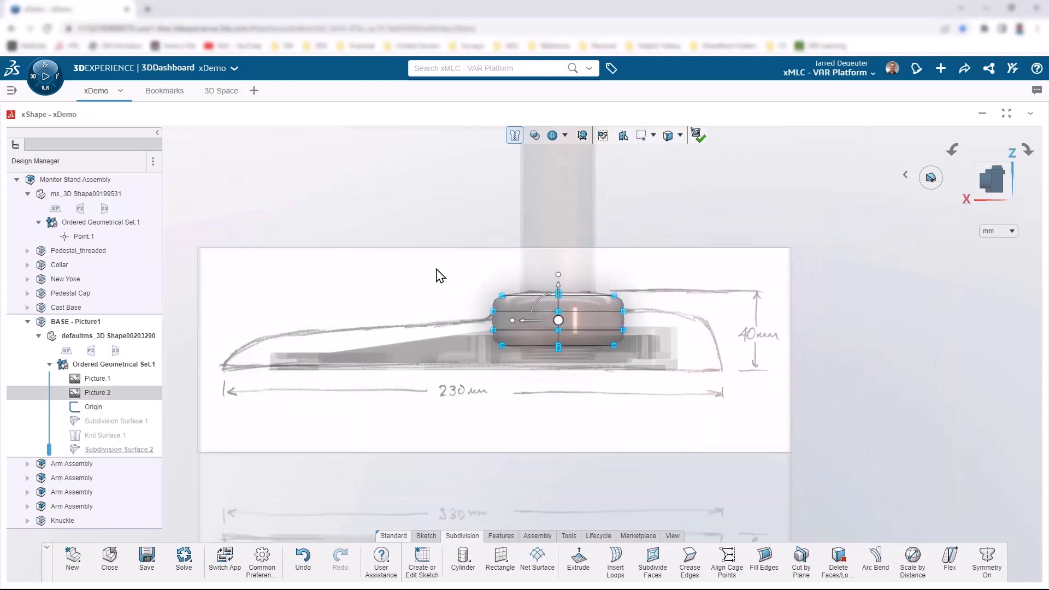
middle_click_drag(439, 274, 652, 284)
left_click(698, 135)
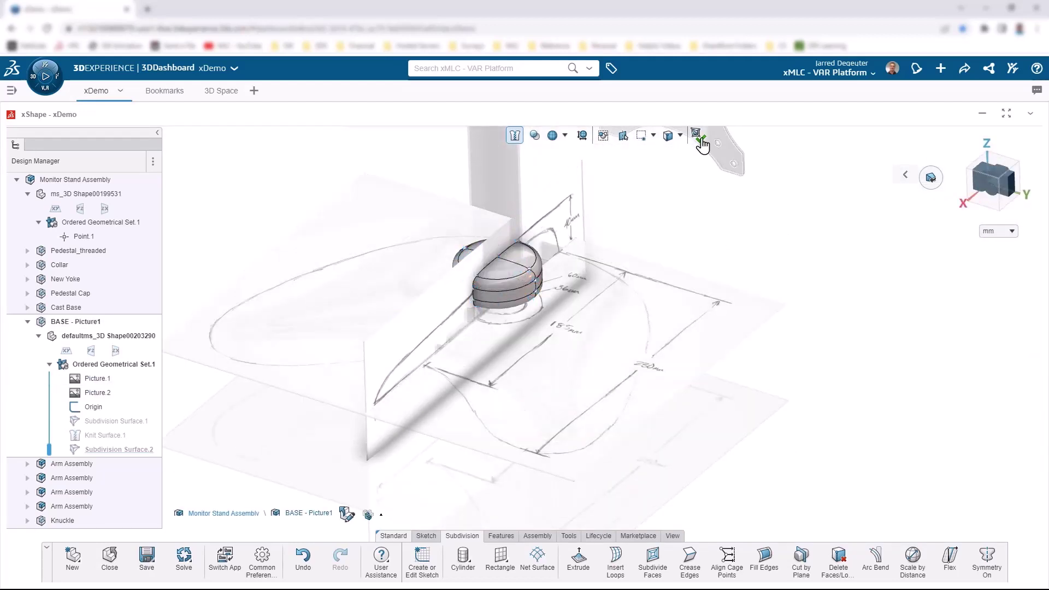
Show Subdivision Surface.1 again and clear the selection.
left_click(106, 425)
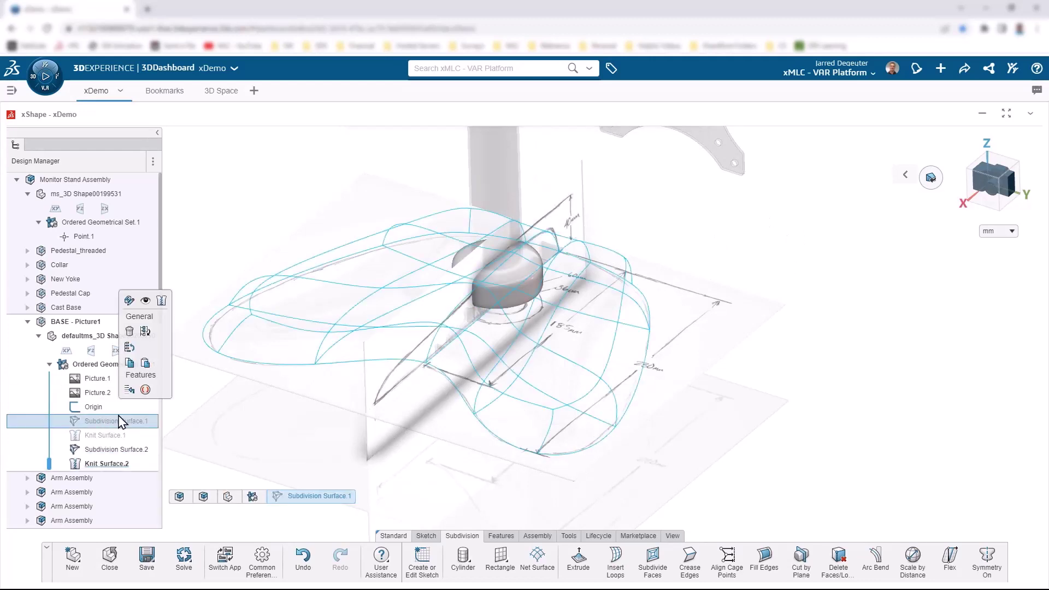
left_click(145, 301)
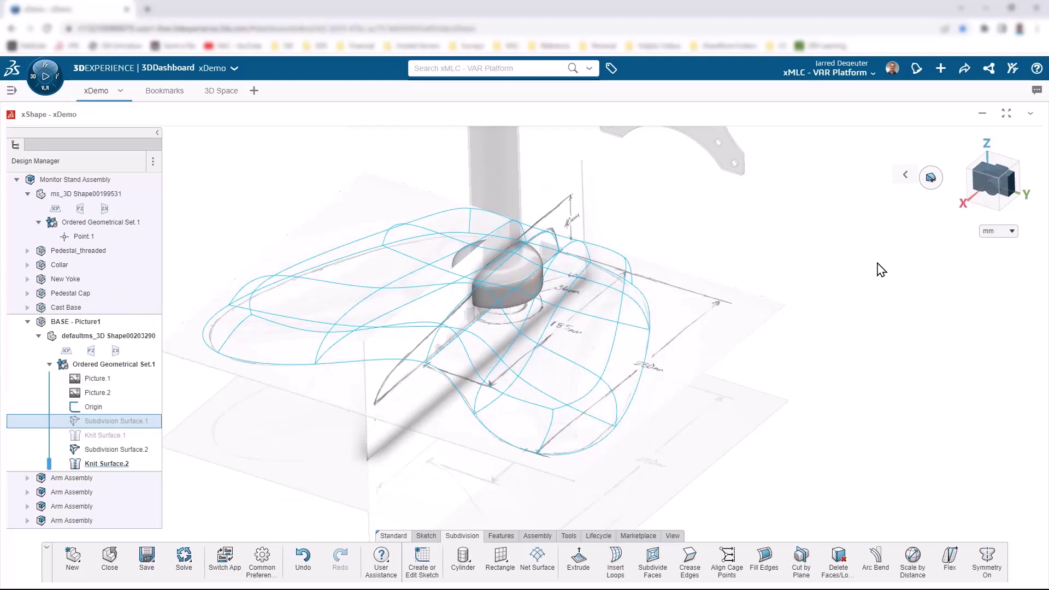
left_click(841, 255)
scroll(574, 339, "down", 3)
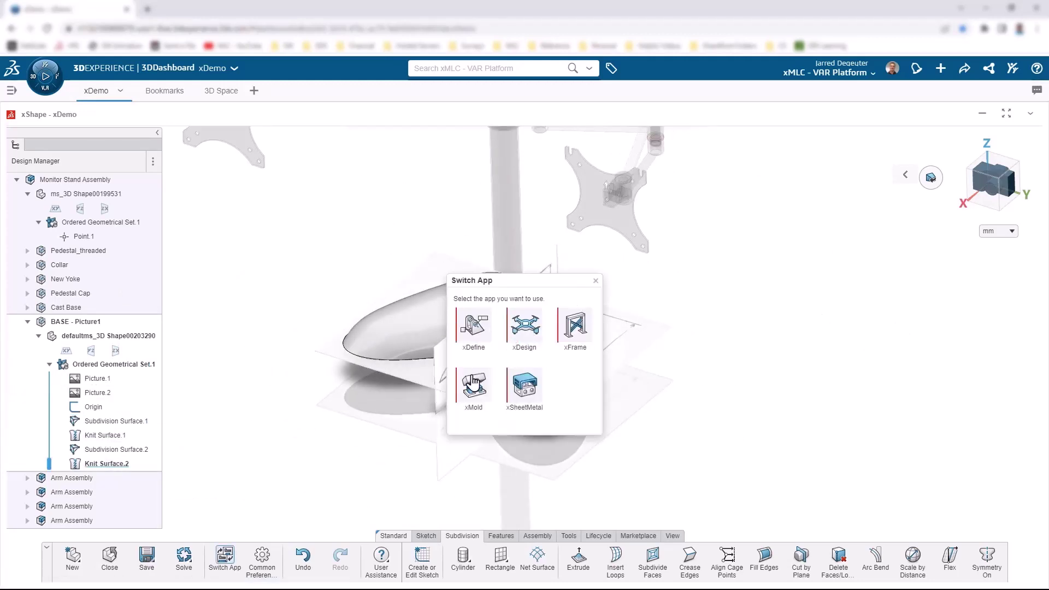
Switch the model to xDesign and adjust the action bar's tool-name display.
left_click(526, 328)
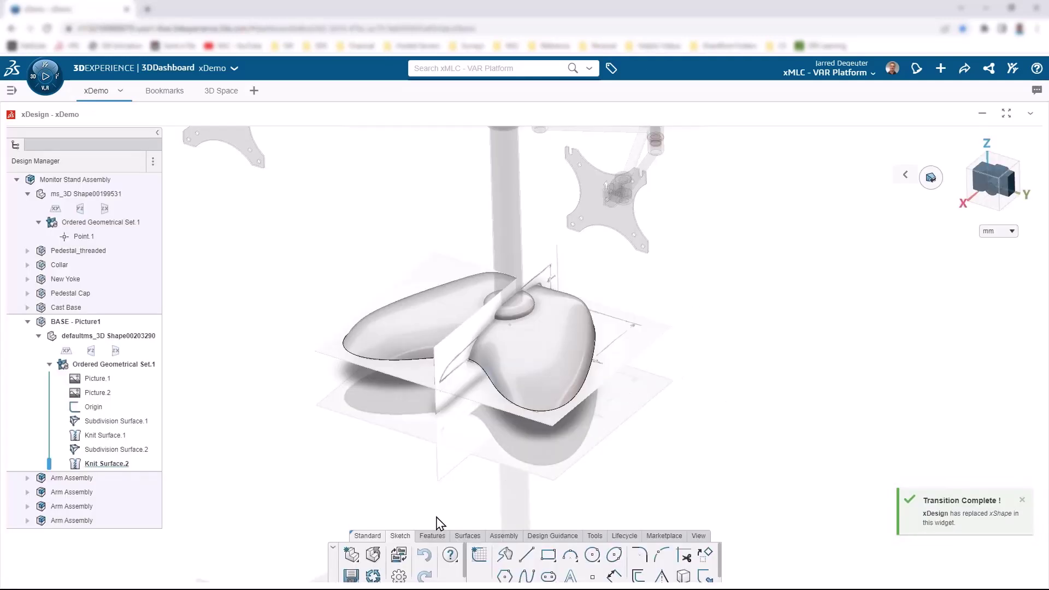
right_click(405, 538)
left_click(430, 542)
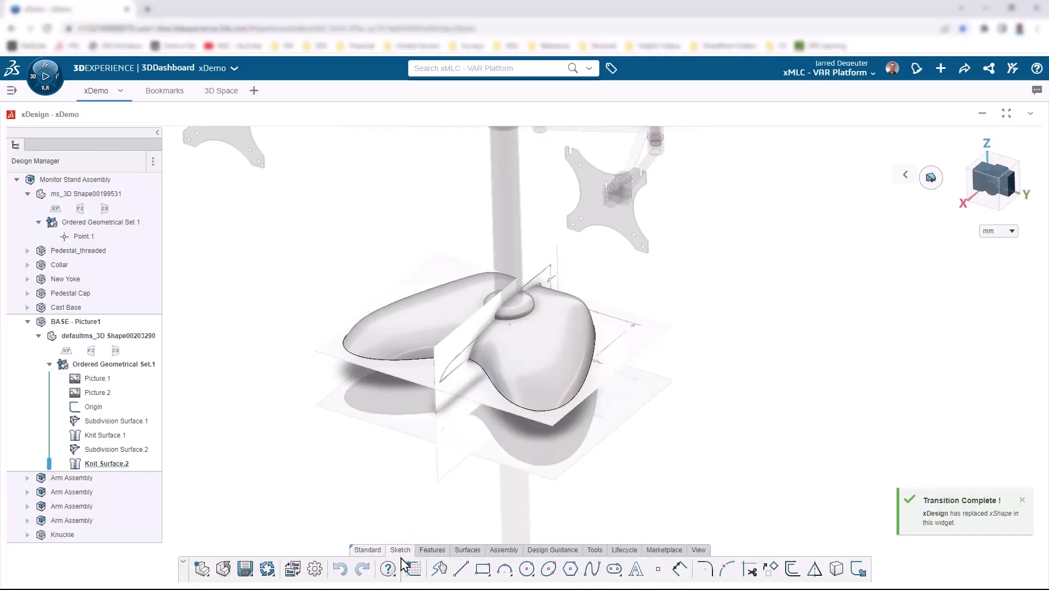
right_click(407, 551)
Combine the base and cylinder knit bodies with Add into Combine.1.
left_click(437, 516)
left_click(432, 537)
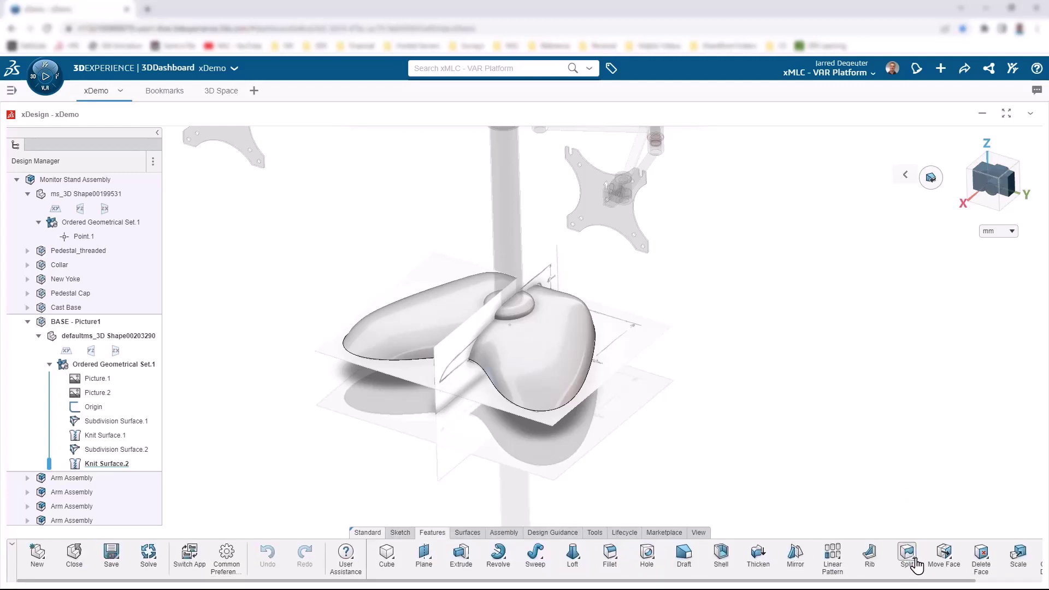
mouse_move(916, 566)
left_click(907, 529)
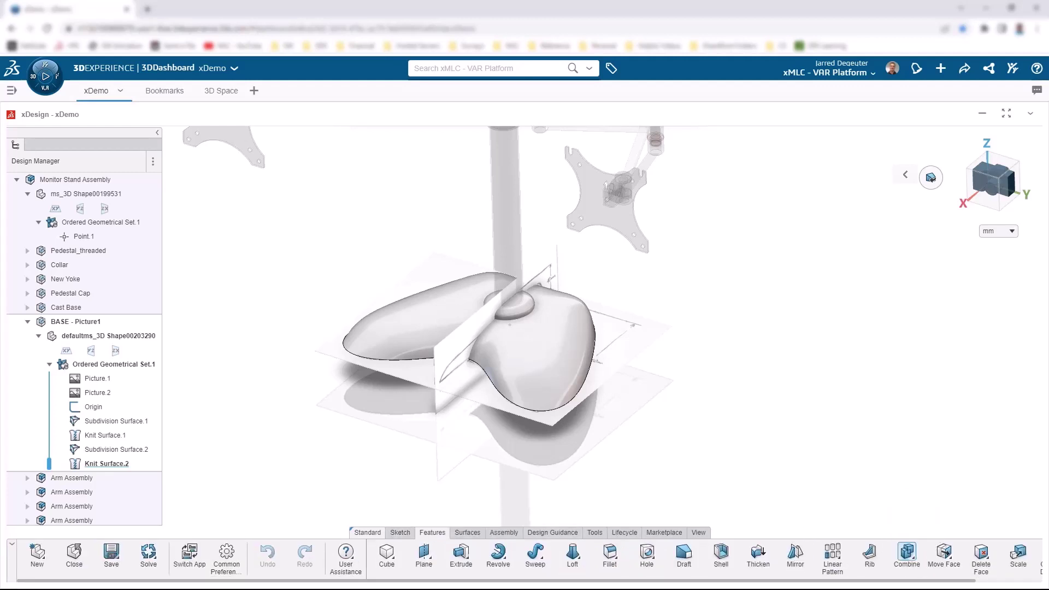
left_click(548, 335)
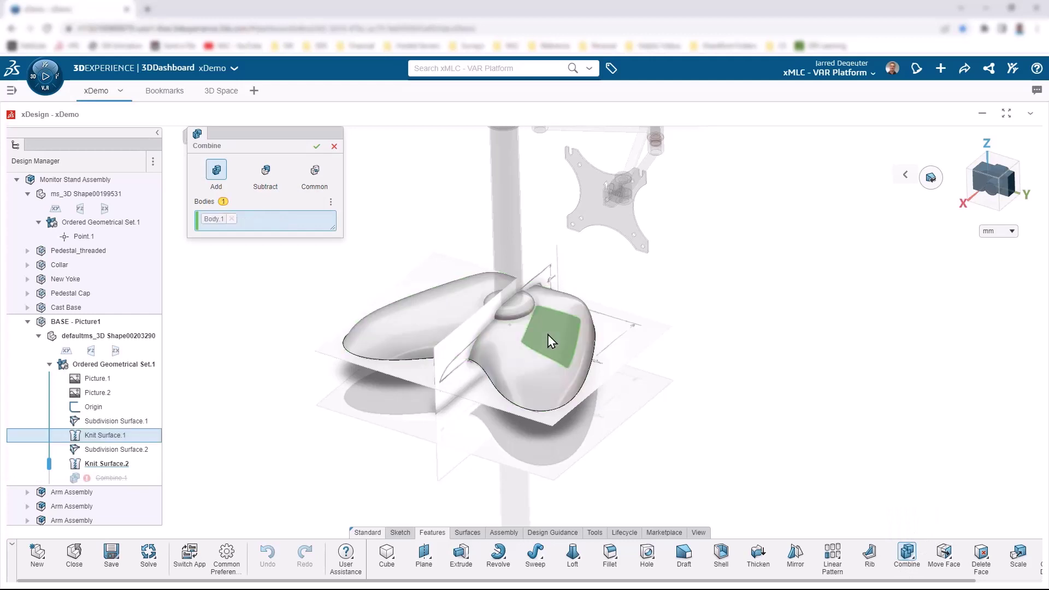
left_click(528, 307)
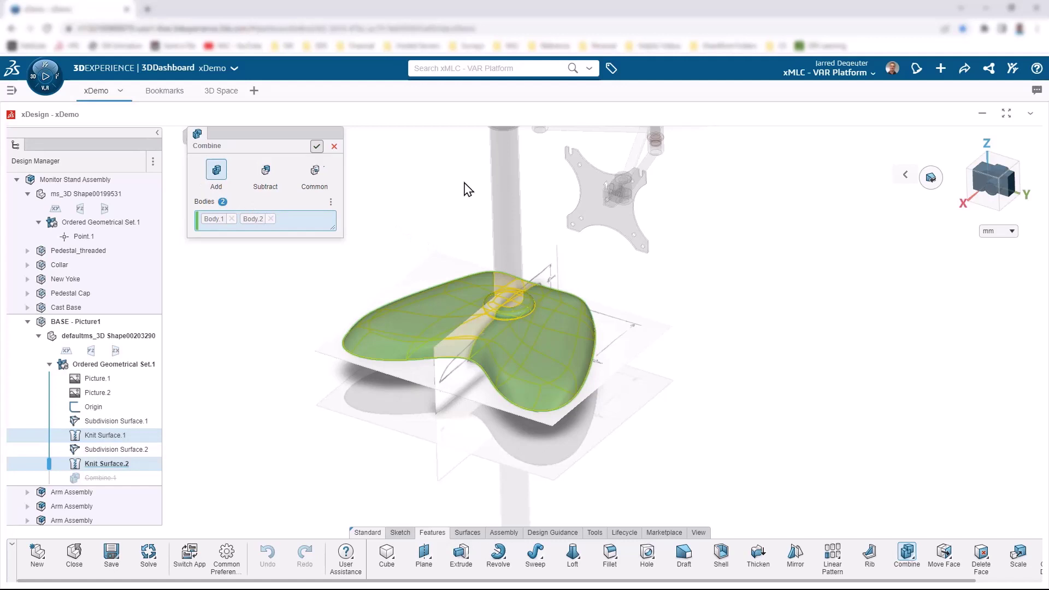
scroll(492, 293, "up", 5)
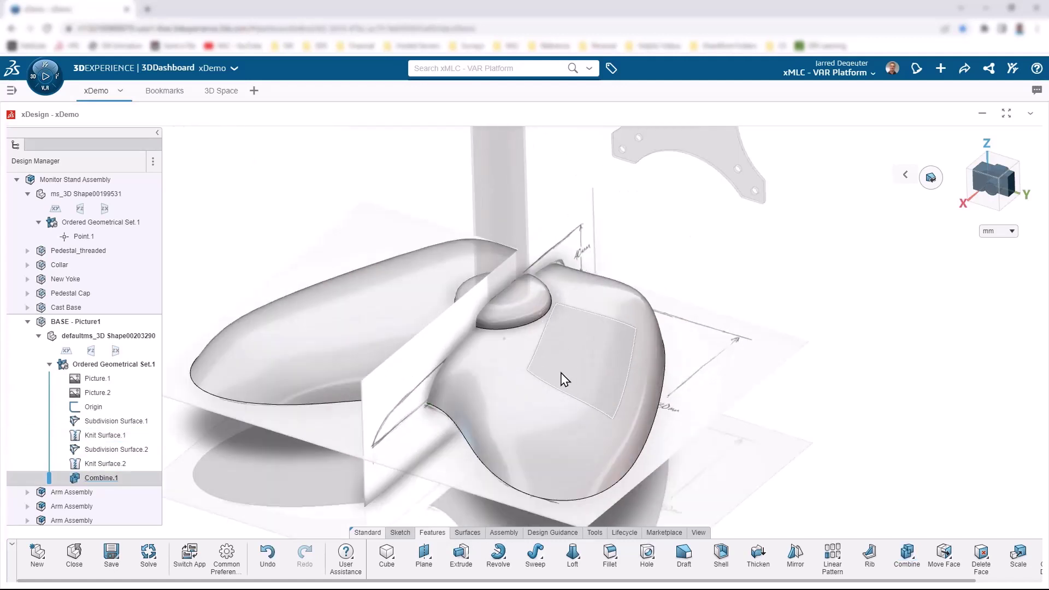
Fillet the edge around the pedestal boss with a 4 mm radius.
left_click(538, 323)
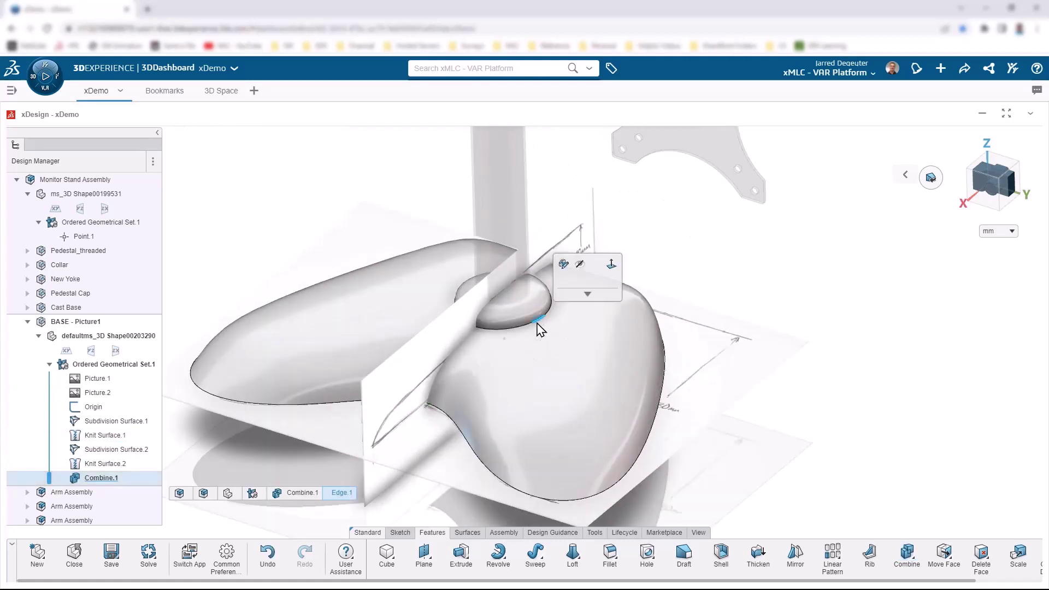
left_click(559, 290)
left_click(311, 243)
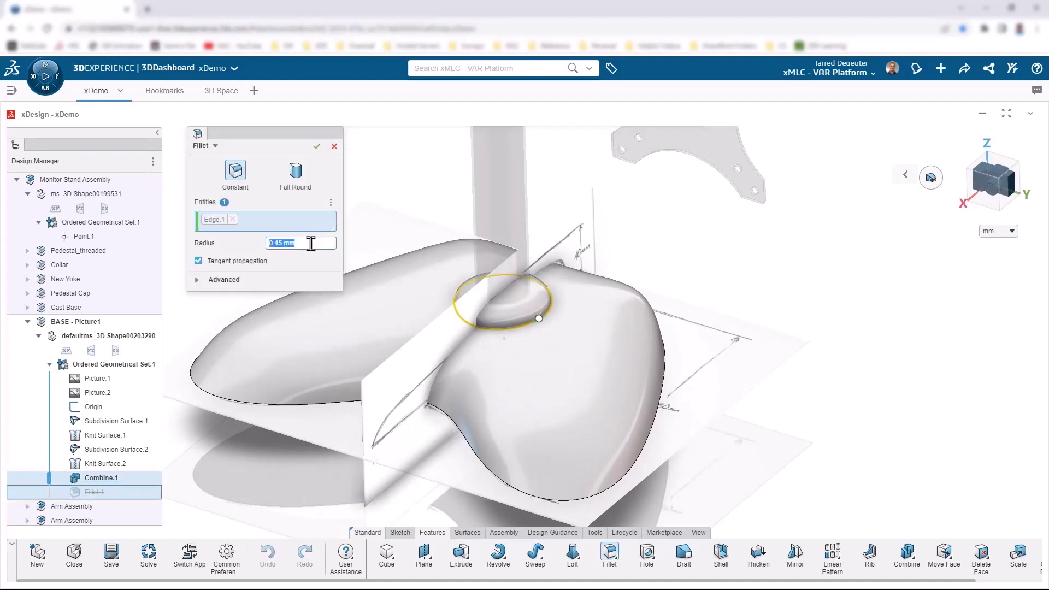
type("4")
key("Return")
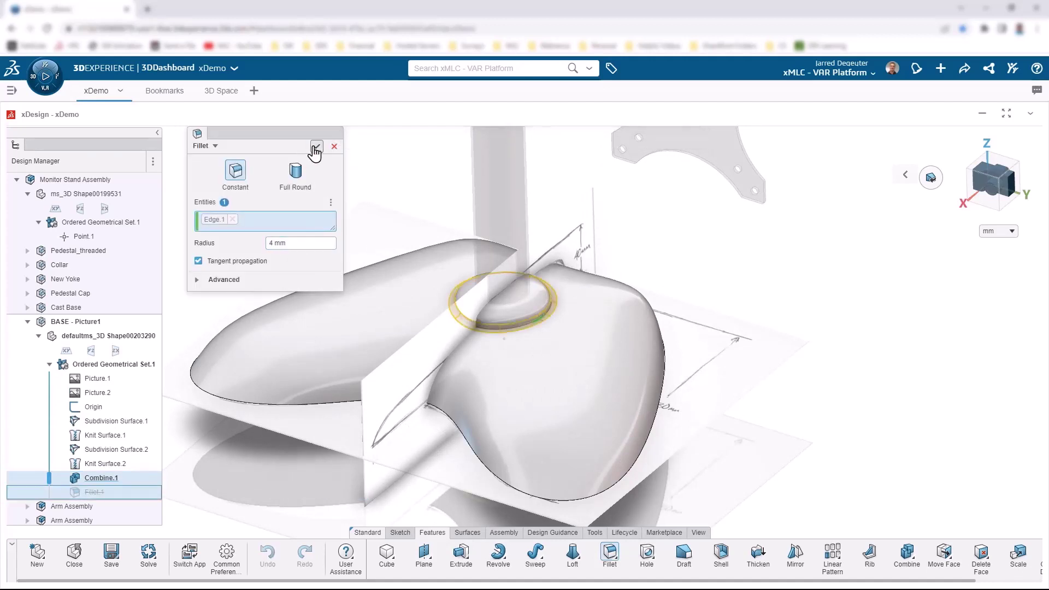
Shell the base to 1 mm, removing the bottom face with tangent propagation.
scroll(524, 377, "down", 4)
middle_click_drag(546, 407, 516, 431)
scroll(431, 495, "down", 2)
scroll(431, 494, "up", 4)
left_click(722, 553)
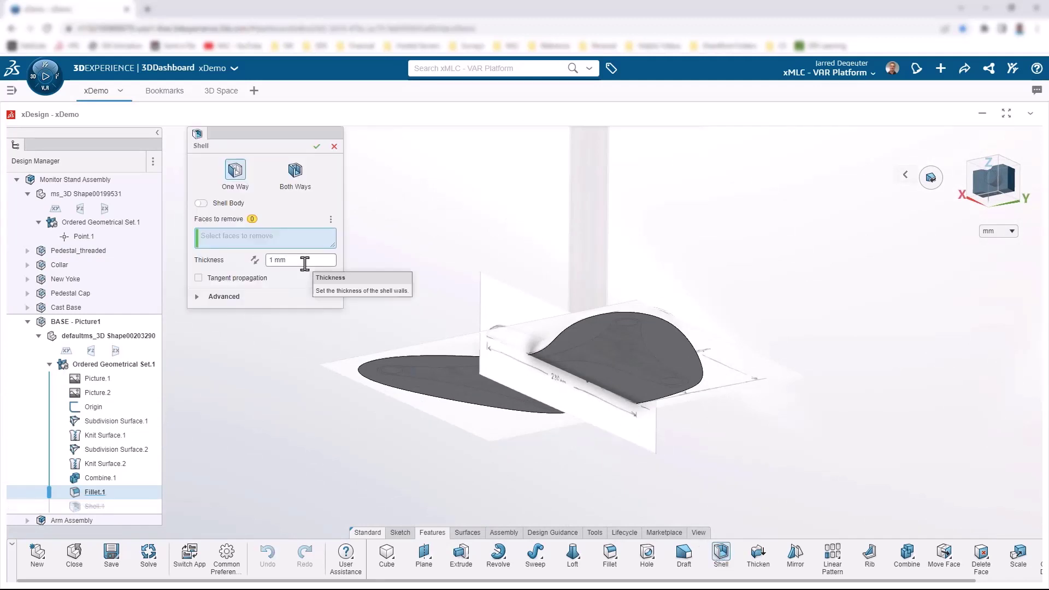
left_click(599, 373)
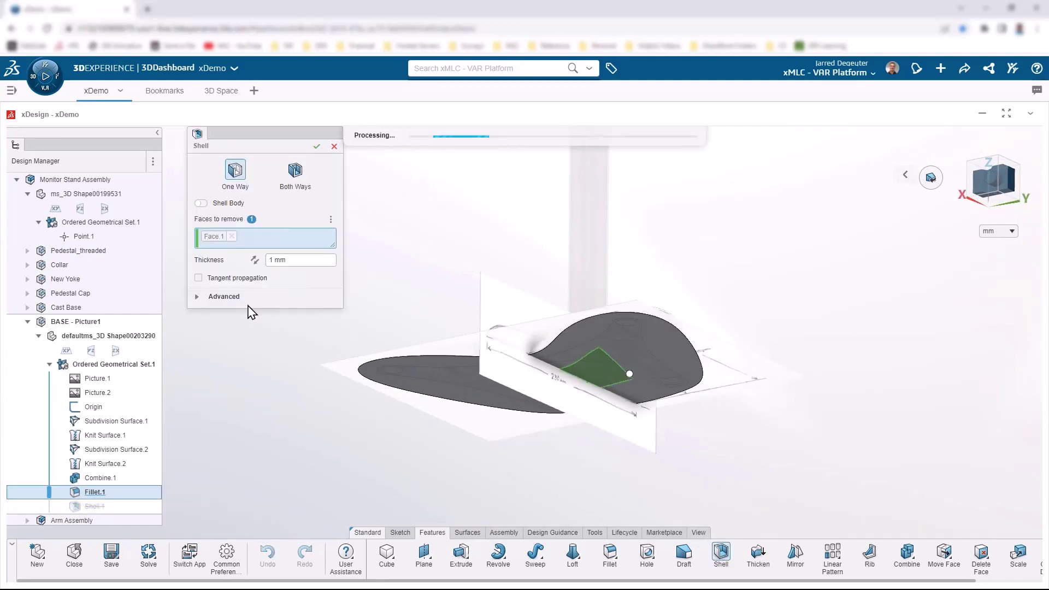
left_click(198, 277)
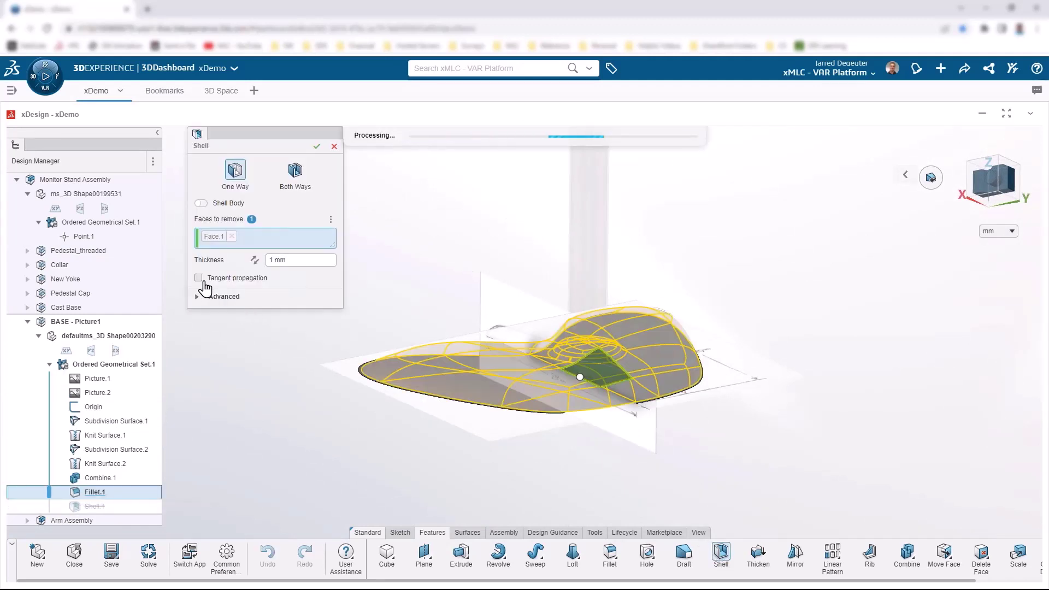
left_click(317, 148)
middle_click_drag(687, 270, 638, 370)
Hide Picture.1 and Picture.2, then make Monitor Stand Assembly the active level.
left_click(108, 378)
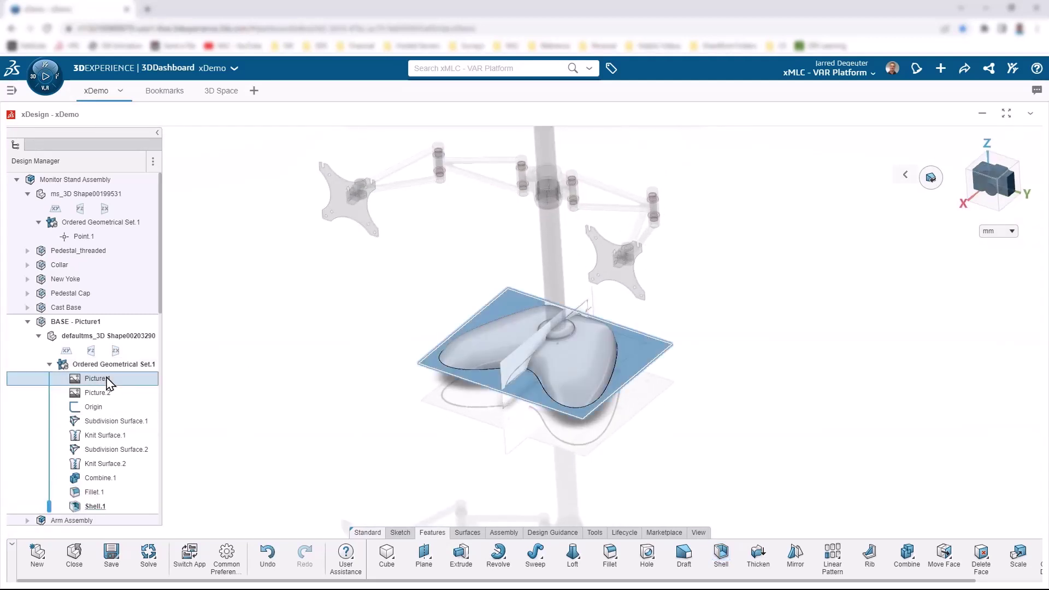
left_click(149, 274)
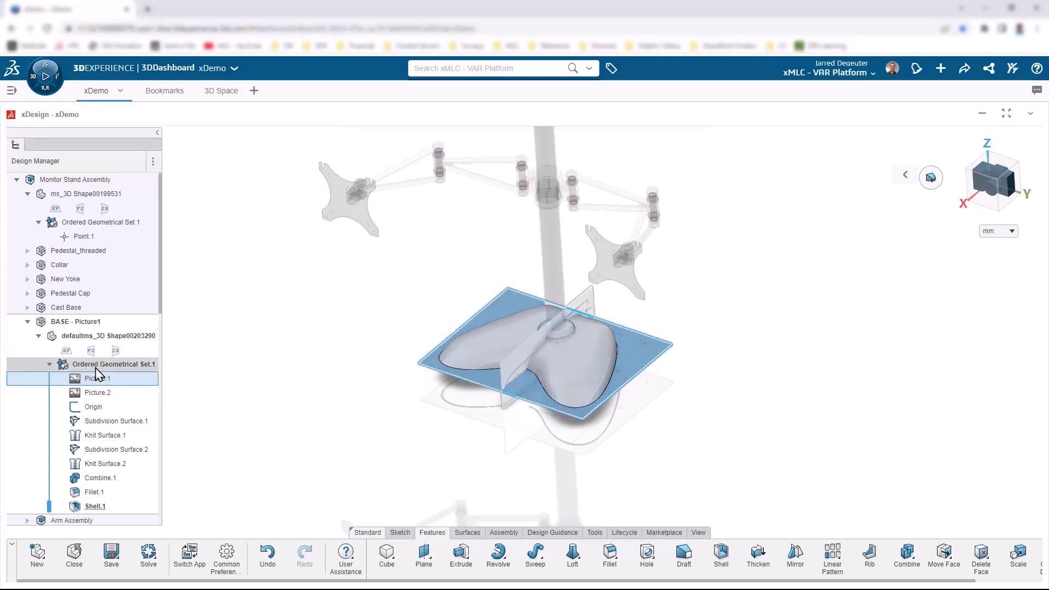
left_click(96, 393)
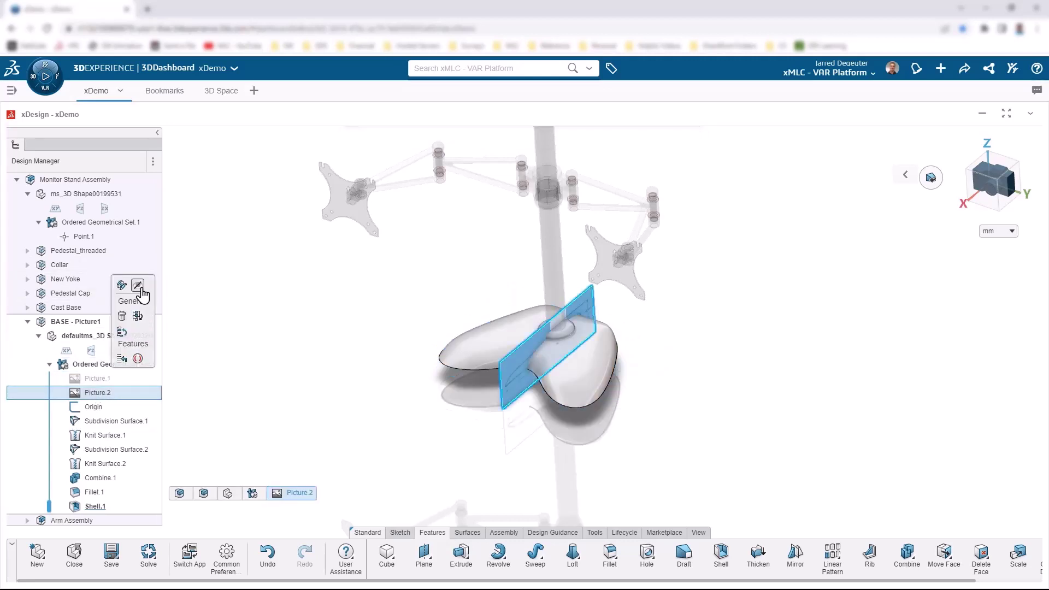
left_click(142, 291)
scroll(646, 300, "down", 2)
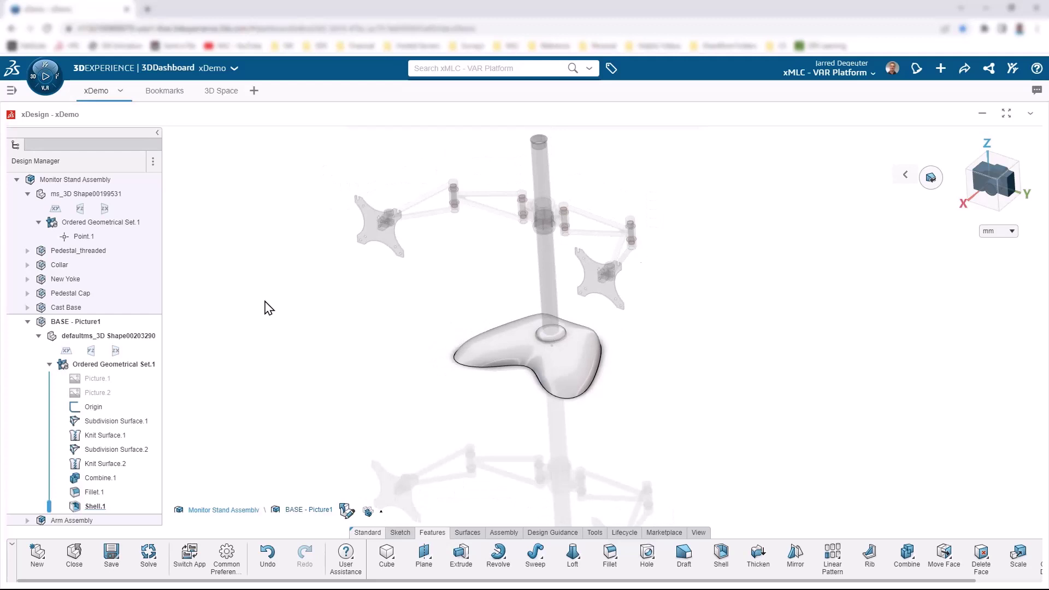
double_click(91, 180)
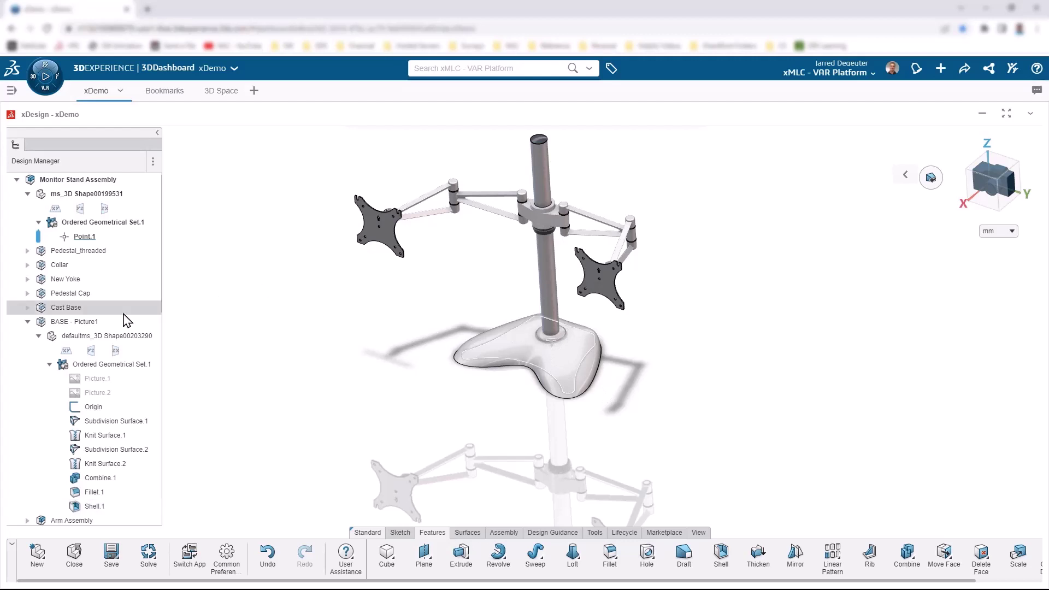
Set Ordered Geometrical Set.1's current colour to red.
left_click(102, 367)
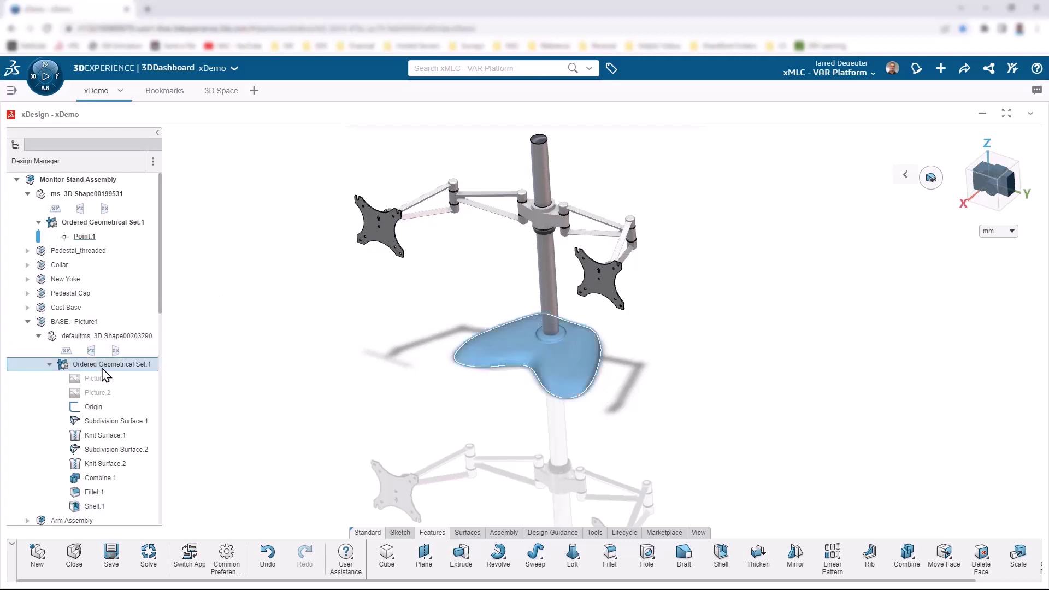
left_click(178, 327)
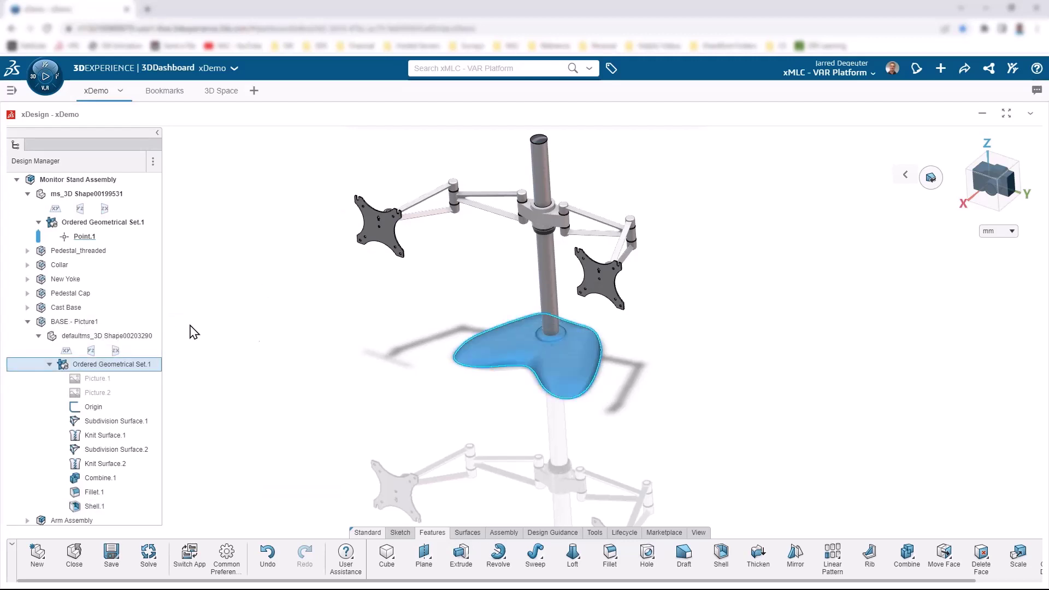
left_click(330, 234)
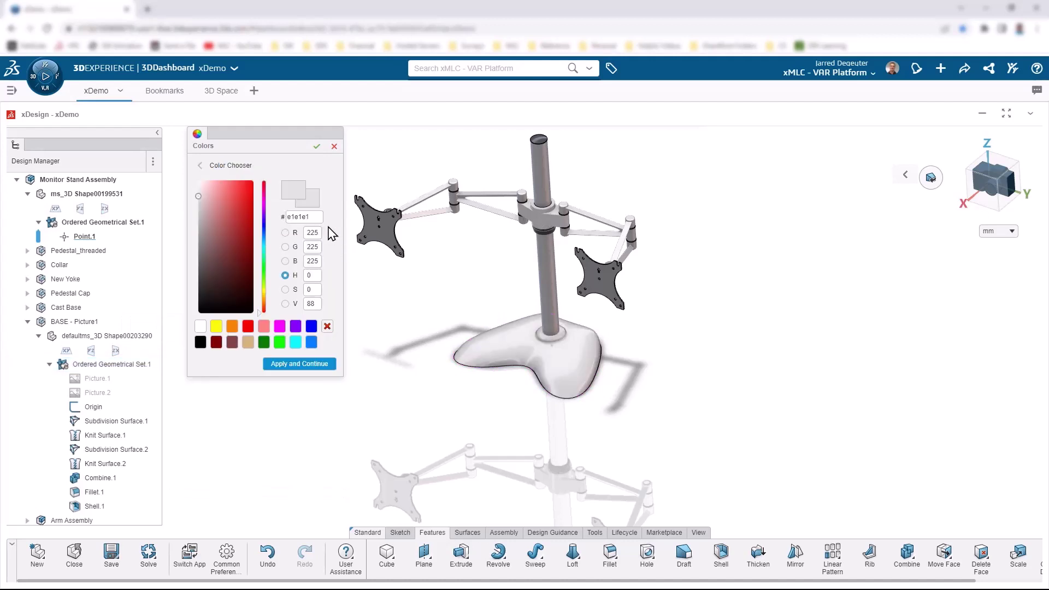
left_click(247, 326)
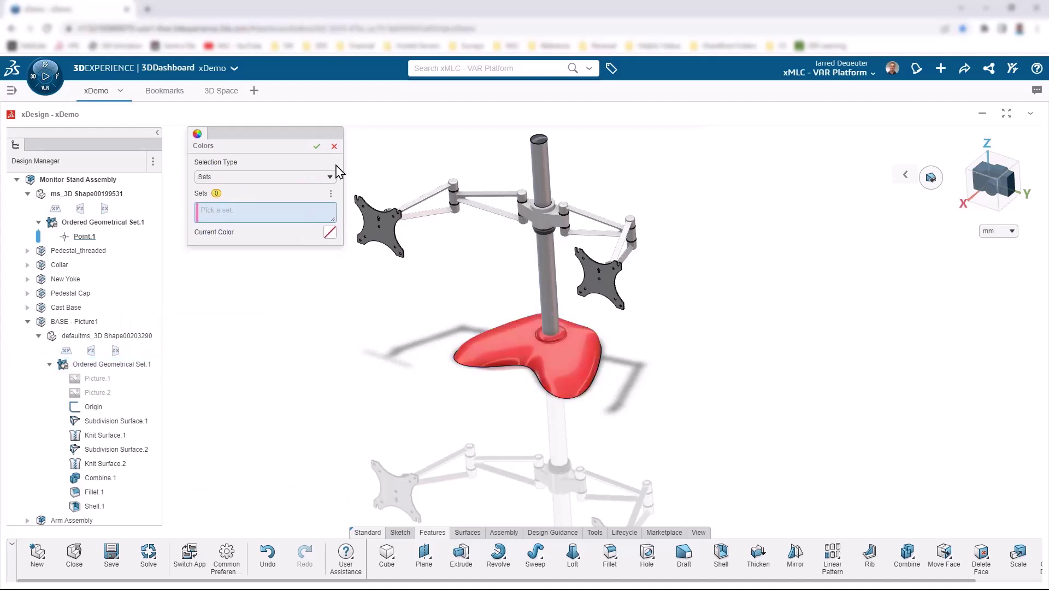
left_click(316, 146)
Orbit around the stand to inspect the red base beneath the monitor arms.
scroll(562, 182, "down", 2)
scroll(563, 183, "up", 2)
mouse_move(573, 267)
middle_mouse_down()
mouse_move(581, 218)
mouse_move(537, 237)
mouse_move(557, 227)
mouse_move(590, 279)
mouse_move(583, 342)
mouse_move(576, 256)
middle_mouse_up()
scroll(518, 441, "down", 2)
middle_click_drag(519, 445, 595, 358)
scroll(588, 404, "down", 1)
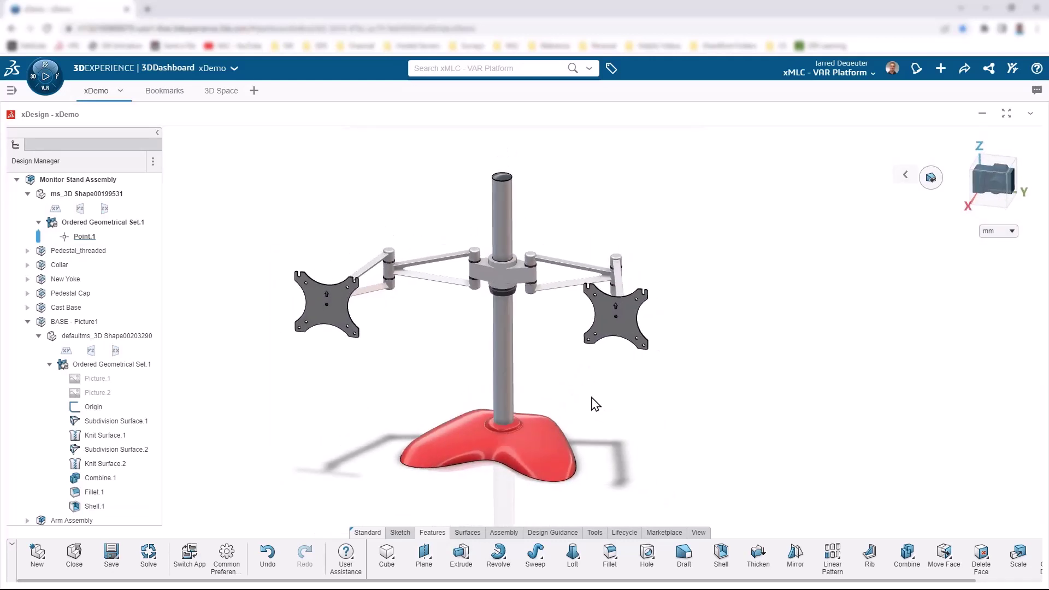